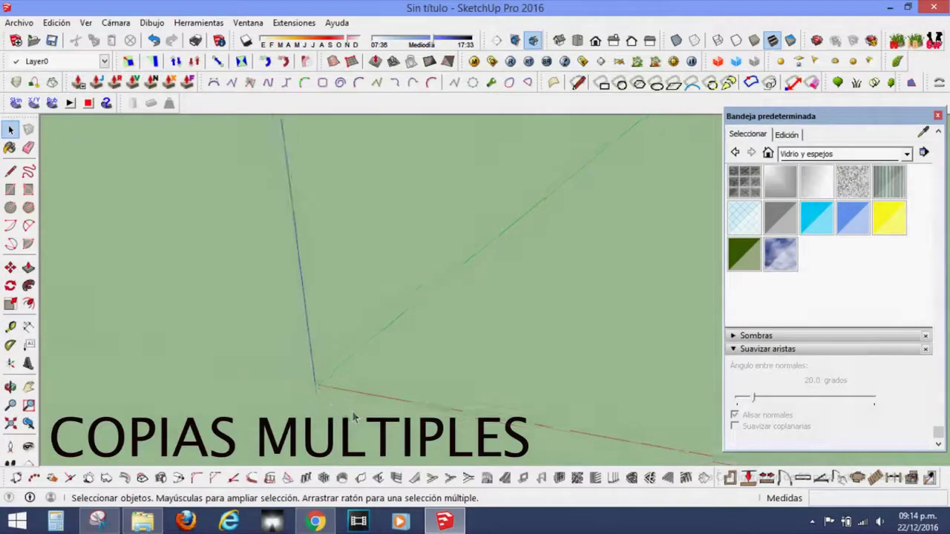
Draw a rectangle on the ground near the origin and push/pull it up into a box
{"action": "key", "text": "r"}
{"action": "left_click", "coordinate": [329, 362]}
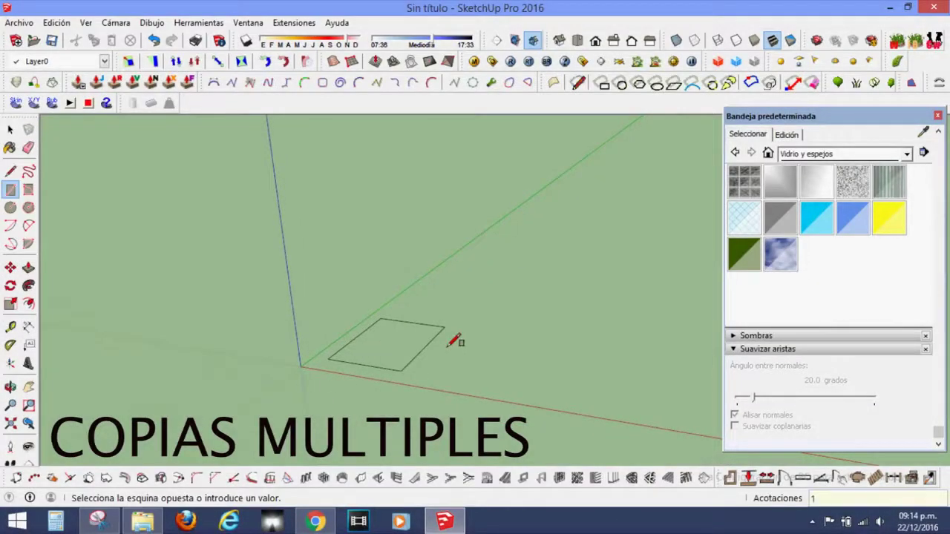
{"action": "left_click", "coordinate": [446, 346]}
{"action": "scroll", "coordinate": [454, 341], "scroll_direction": "up", "scroll_amount": 3}
{"action": "key", "text": "p"}
{"action": "left_click", "coordinate": [428, 354]}
{"action": "left_click", "coordinate": [384, 273]}
Select the whole box and make it a component, Componente#1
{"action": "key", "text": "space"}
{"action": "triple_click", "coordinate": [365, 312]}
{"action": "key", "text": "g"}
{"action": "left_click", "coordinate": [488, 360]}
{"action": "scroll", "coordinate": [388, 344], "scroll_direction": "down", "scroll_amount": 2}
{"action": "scroll", "coordinate": [344, 265], "scroll_direction": "down", "scroll_amount": 2}
{"action": "mouse_move", "coordinate": [343, 265]}
{"action": "middle_mouse_down"}
{"action": "mouse_move", "coordinate": [377, 276]}
{"action": "mouse_move", "coordinate": [348, 368]}
{"action": "middle_mouse_up"}
{"action": "scroll", "coordinate": [348, 363], "scroll_direction": "up", "scroll_amount": 1}
{"action": "scroll", "coordinate": [346, 358], "scroll_direction": "up", "scroll_amount": 1}
{"action": "scroll", "coordinate": [335, 372], "scroll_direction": "up", "scroll_amount": 1}
{"action": "key", "text": "m"}
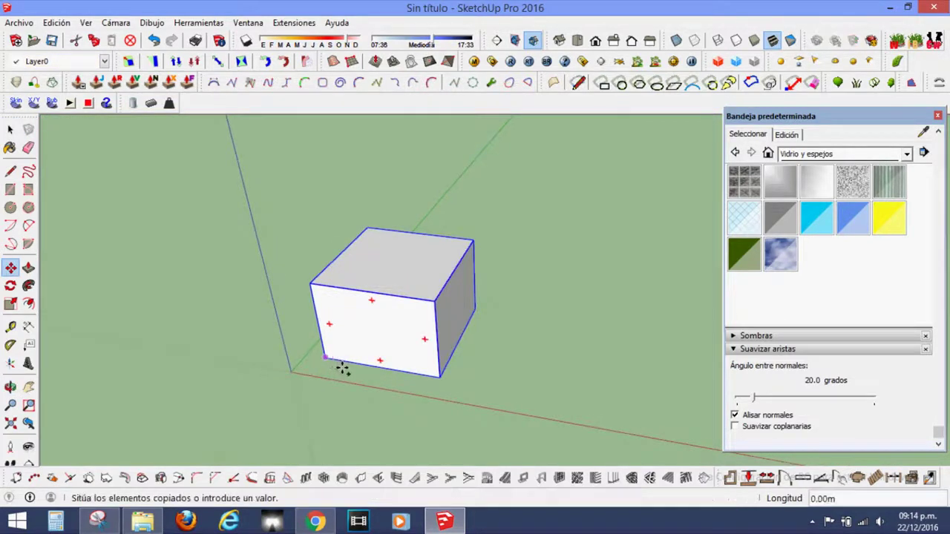
{"action": "left_click", "coordinate": [338, 367]}
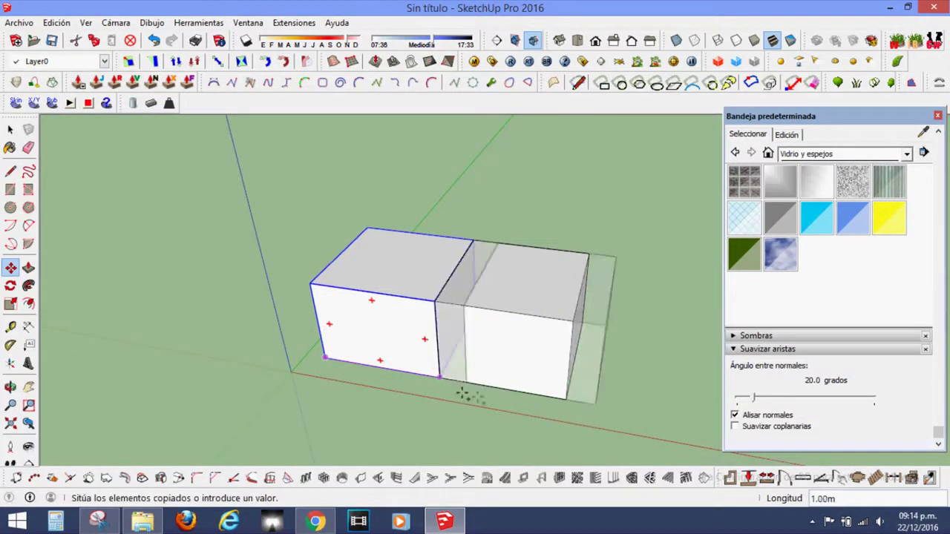
{"action": "type", "text": "1.2"}
{"action": "key", "text": "Return"}
{"action": "scroll", "coordinate": [327, 384], "scroll_direction": "down", "scroll_amount": 1}
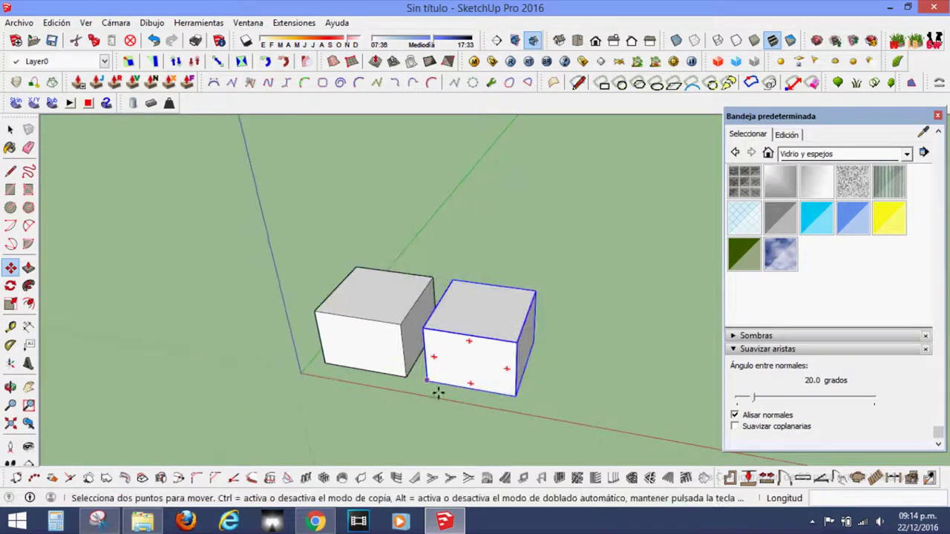
{"action": "left_click", "coordinate": [438, 393]}
{"action": "left_click", "coordinate": [513, 412]}
{"action": "key", "text": "ctrl+z"}
{"action": "key", "text": "ctrl+z"}
{"action": "key", "text": "ctrl+z"}
{"action": "key", "text": "ctrl+z"}
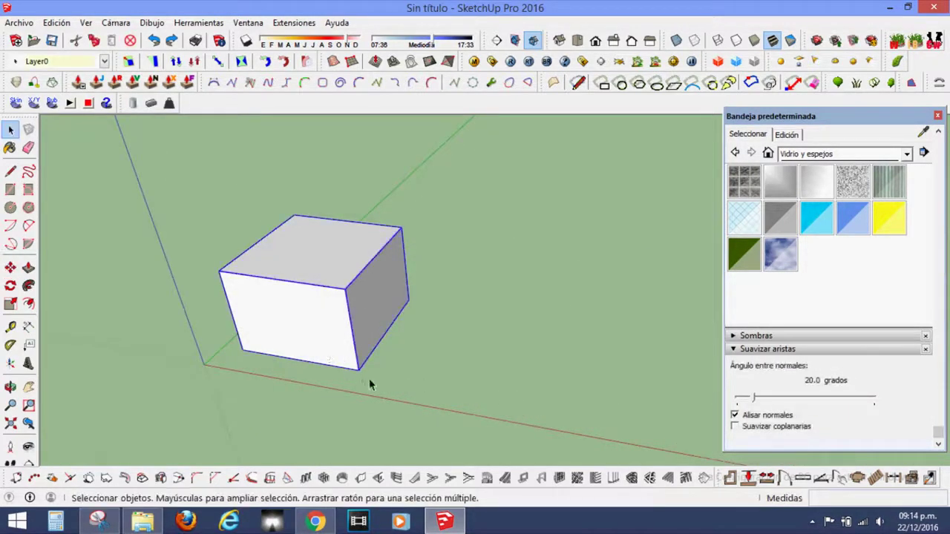
{"action": "key", "text": "m"}
{"action": "key", "text": "ctrl"}
{"action": "left_click", "coordinate": [258, 359]}
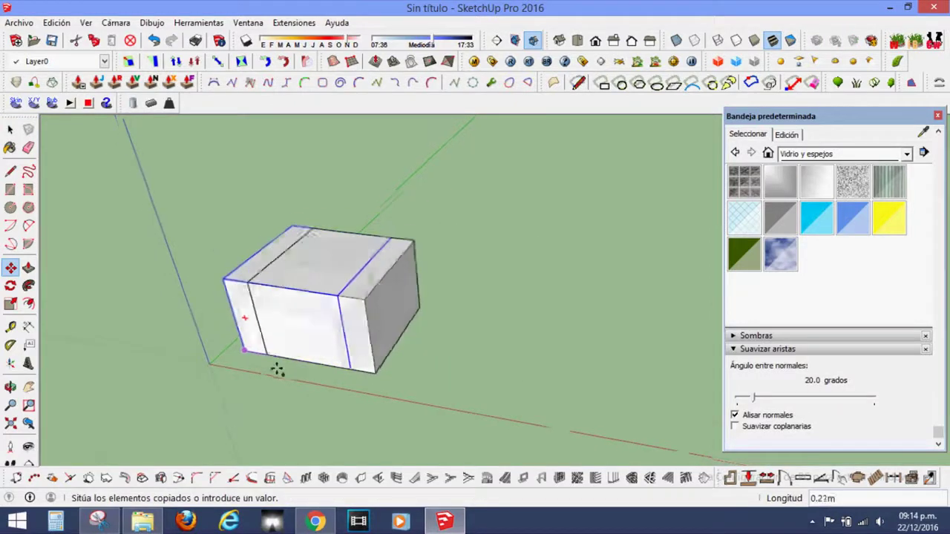
{"action": "scroll", "coordinate": [275, 369], "scroll_direction": "down", "scroll_amount": 5}
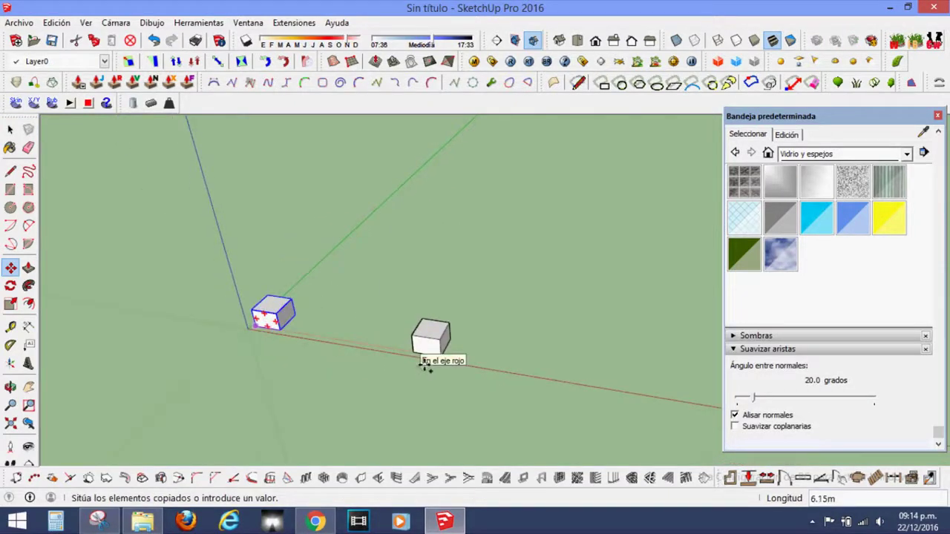
{"action": "key", "text": "Return"}
{"action": "scroll", "coordinate": [420, 352], "scroll_direction": "down", "scroll_amount": 2}
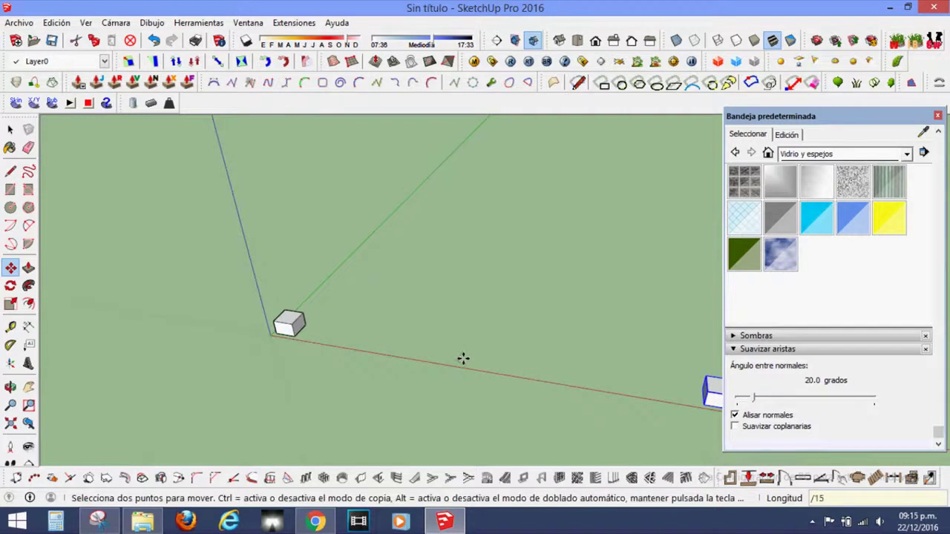
{"action": "key", "text": "Return"}
{"action": "mouse_move", "coordinate": [346, 390]}
{"action": "middle_mouse_down"}
{"action": "mouse_move", "coordinate": [435, 230]}
{"action": "mouse_move", "coordinate": [411, 306]}
{"action": "mouse_move", "coordinate": [423, 413]}
{"action": "mouse_move", "coordinate": [382, 403]}
{"action": "middle_mouse_up"}
{"action": "scroll", "coordinate": [350, 355], "scroll_direction": "up", "scroll_amount": 2}
{"action": "scroll", "coordinate": [350, 362], "scroll_direction": "up", "scroll_amount": 3}
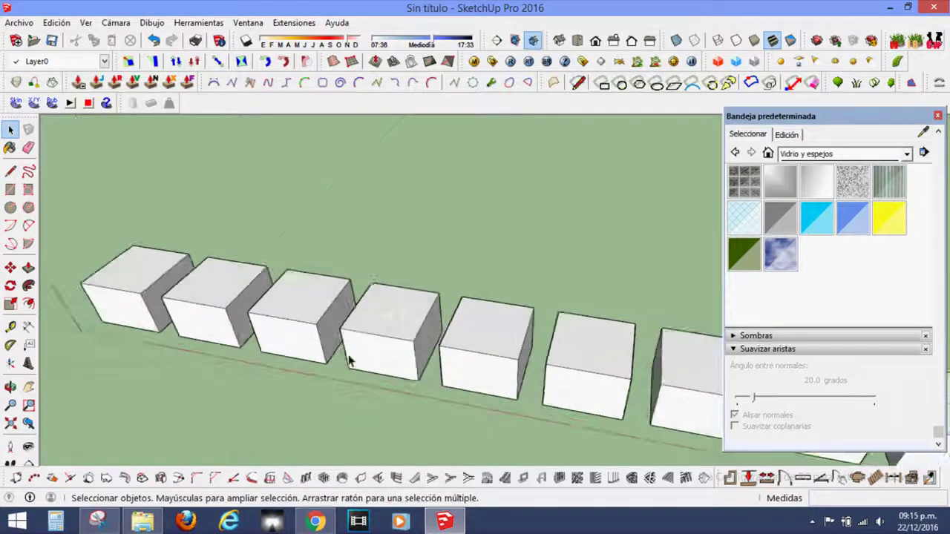
{"action": "scroll", "coordinate": [349, 361], "scroll_direction": "up", "scroll_amount": 1}
{"action": "key", "text": "t"}
{"action": "left_click", "coordinate": [421, 342]}
{"action": "key", "text": "space"}
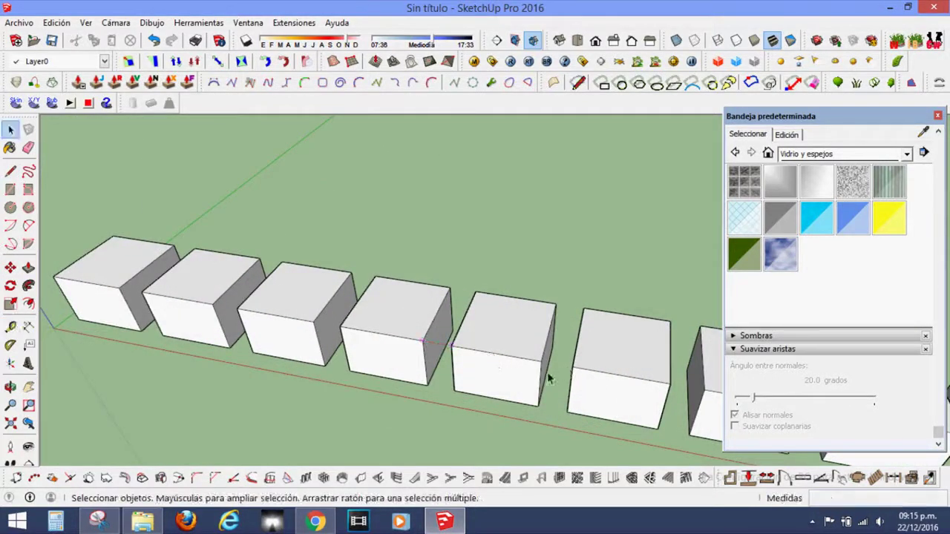
{"action": "key", "text": "space"}
{"action": "scroll", "coordinate": [454, 362], "scroll_direction": "down", "scroll_amount": 3}
{"action": "key", "text": "ctrl+z"}
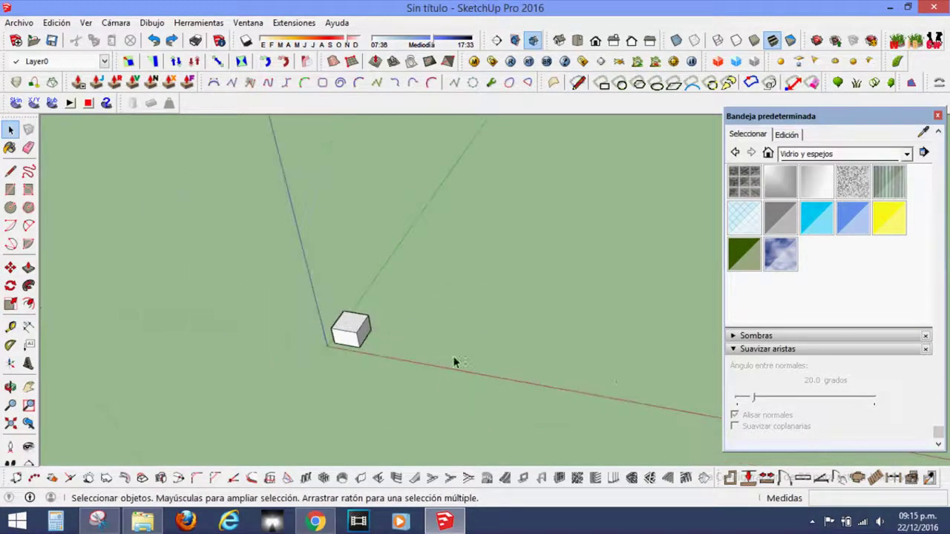
Copy the box 1.5 m along the red axis and repeat it into a row of boxes
{"action": "scroll", "coordinate": [362, 343], "scroll_direction": "up", "scroll_amount": 3}
{"action": "scroll", "coordinate": [346, 350], "scroll_direction": "up", "scroll_amount": 2}
{"action": "key", "text": "m"}
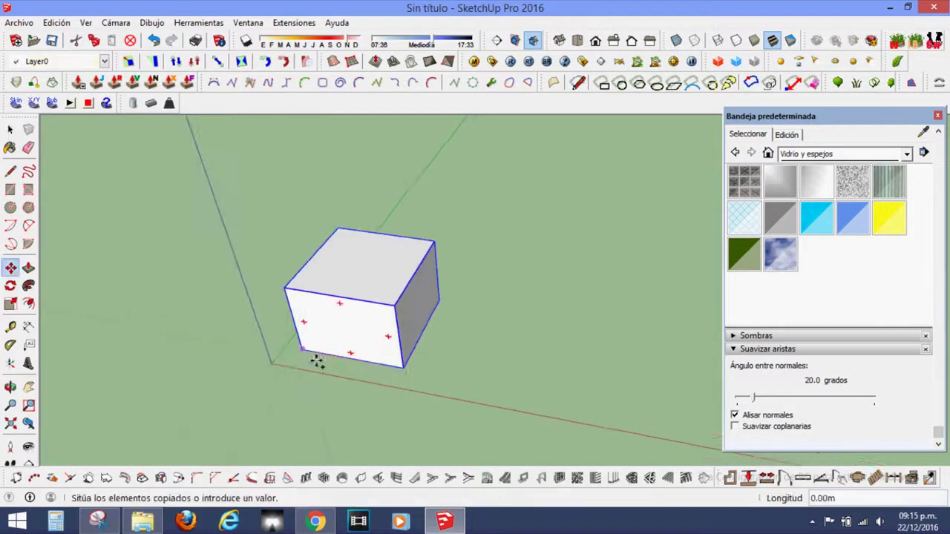
{"action": "key", "text": "ctrl"}
{"action": "left_click", "coordinate": [317, 361]}
{"action": "type", "text": "1.5"}
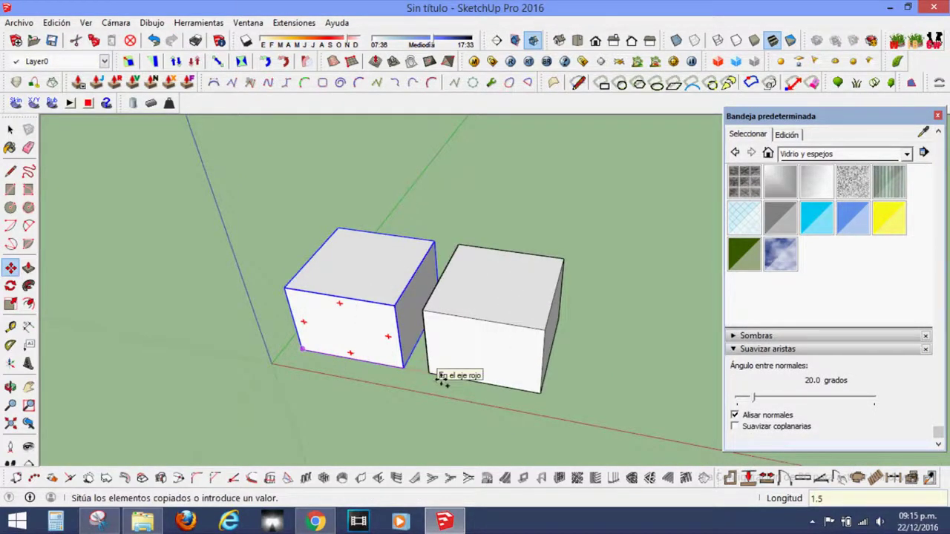
{"action": "key", "text": "Return"}
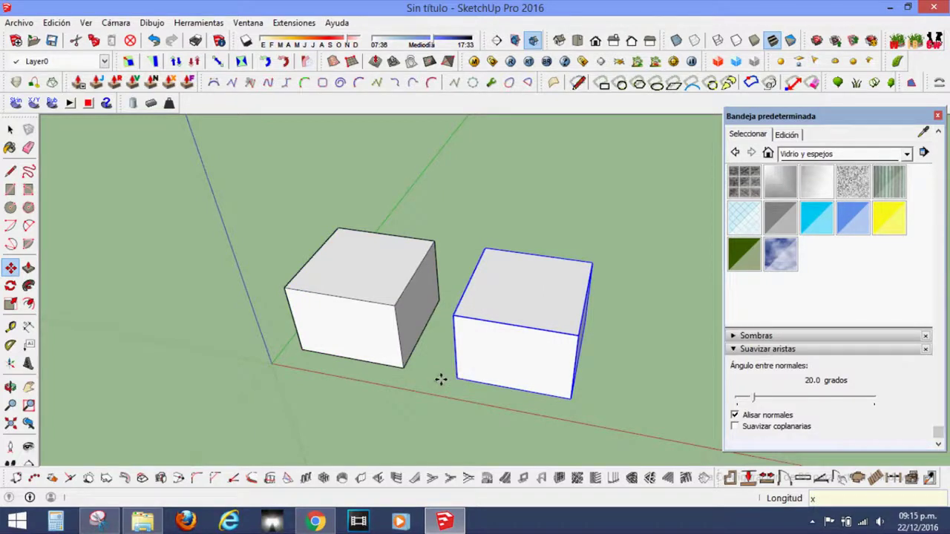
{"action": "key", "text": "Return"}
View the whole row of boxes, then delete the copies
{"action": "scroll", "coordinate": [441, 378], "scroll_direction": "down", "scroll_amount": 3}
{"action": "scroll", "coordinate": [446, 297], "scroll_direction": "down", "scroll_amount": 3}
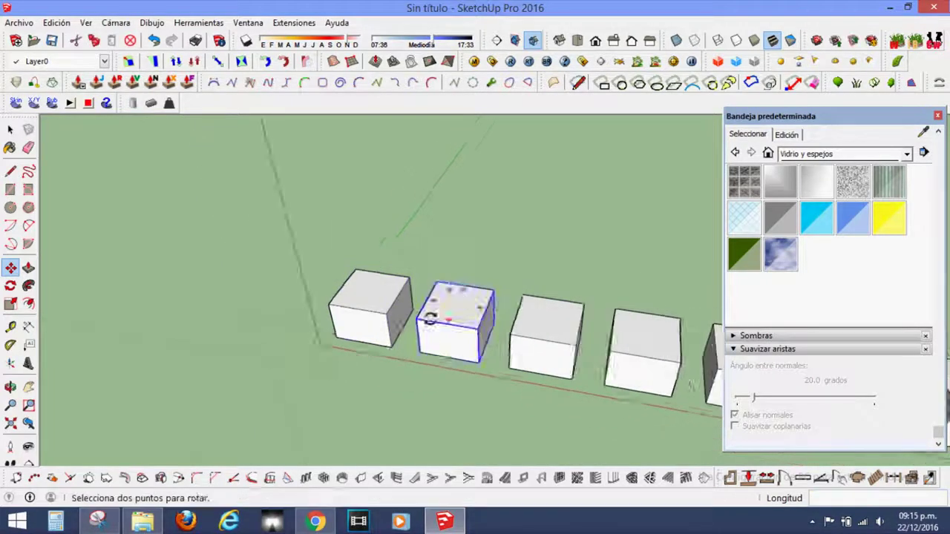
{"action": "scroll", "coordinate": [347, 353], "scroll_direction": "down", "scroll_amount": 3}
{"action": "scroll", "coordinate": [346, 353], "scroll_direction": "down", "scroll_amount": 2}
{"action": "mouse_move", "coordinate": [418, 403]}
{"action": "middle_mouse_down"}
{"action": "mouse_move", "coordinate": [569, 196]}
{"action": "mouse_move", "coordinate": [600, 269]}
{"action": "mouse_move", "coordinate": [400, 384]}
{"action": "mouse_move", "coordinate": [467, 386]}
{"action": "mouse_move", "coordinate": [319, 377]}
{"action": "middle_mouse_up"}
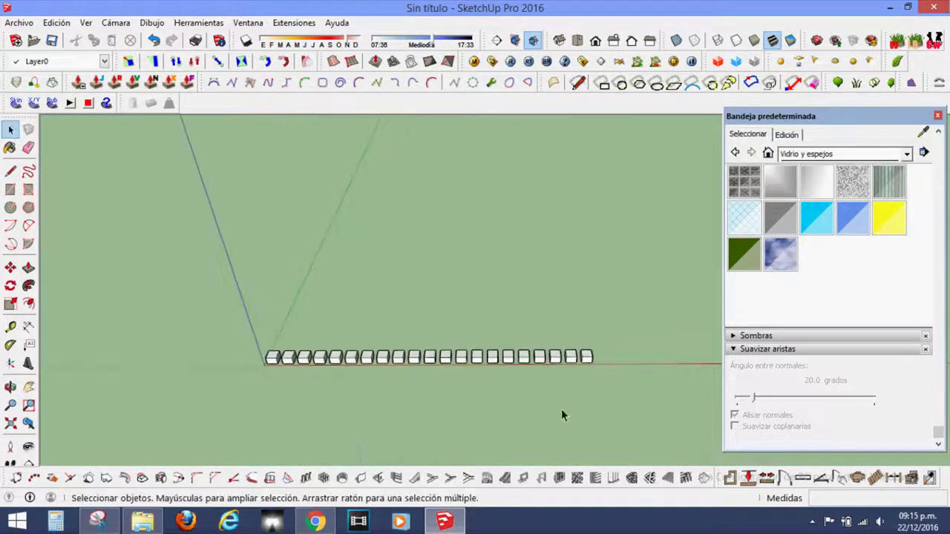
{"action": "key", "text": "Delete"}
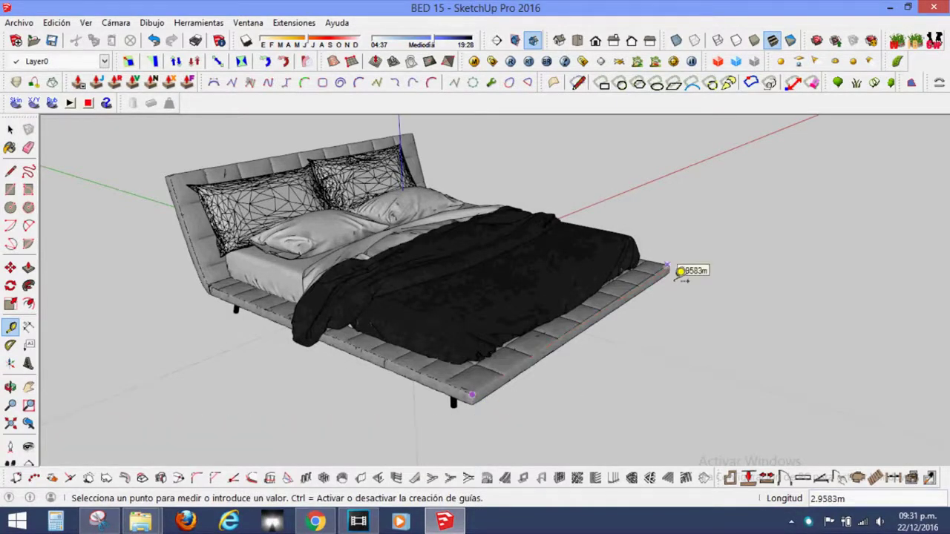
Set the bed frame's measured long side to 2 m and confirm resizing the model
{"action": "left_click", "coordinate": [681, 273]}
{"action": "type", "text": "2"}
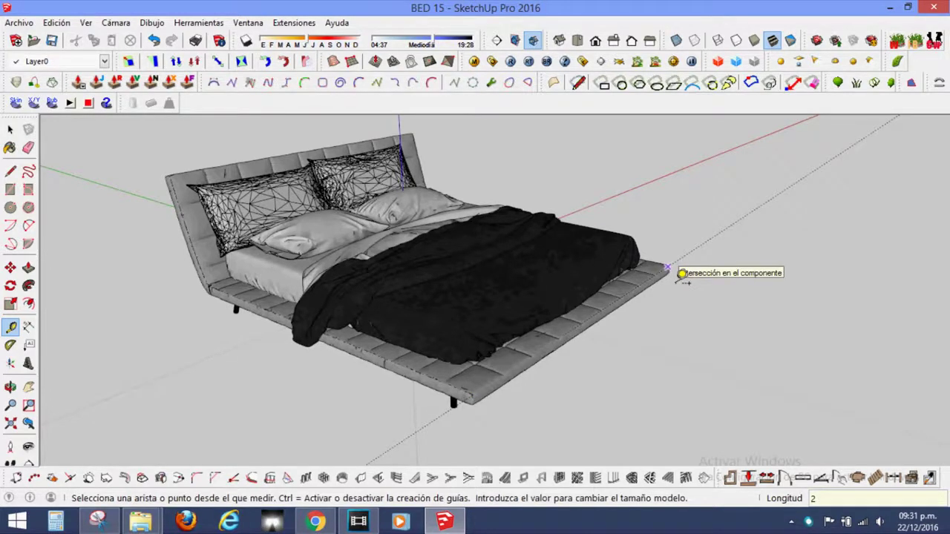
{"action": "key", "text": "Return"}
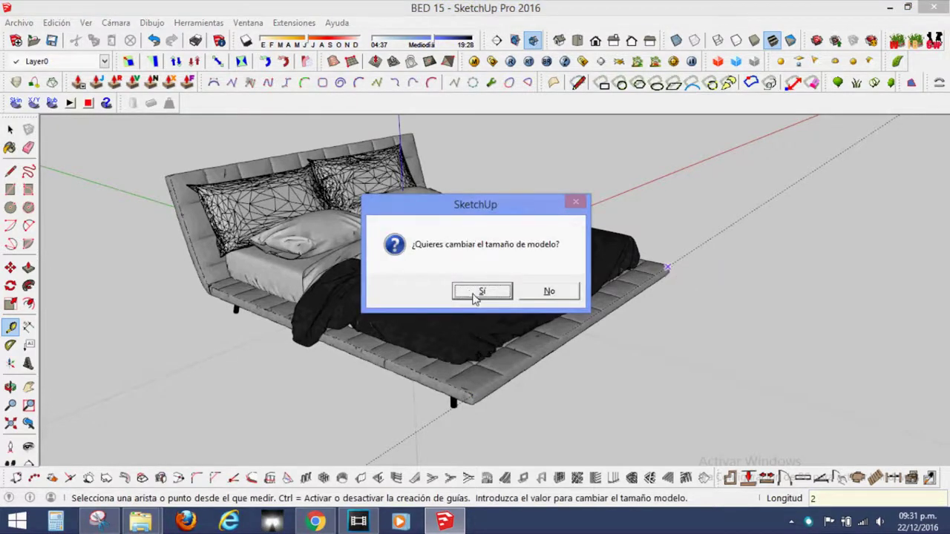
{"action": "left_click", "coordinate": [478, 292]}
Re-check the rescaled bed with Tape Measure and orbit around it
{"action": "key", "text": "space"}
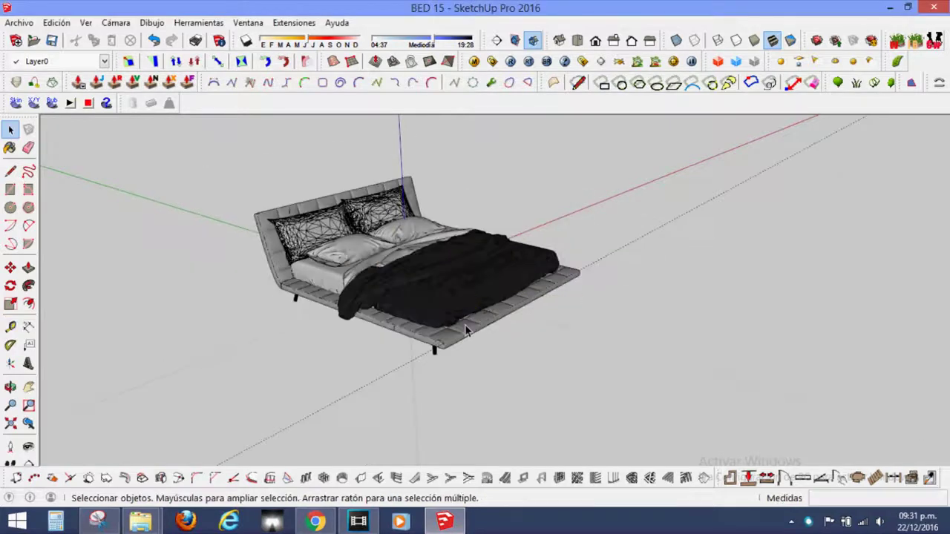
{"action": "scroll", "coordinate": [466, 333], "scroll_direction": "up", "scroll_amount": 2}
{"action": "scroll", "coordinate": [466, 333], "scroll_direction": "up", "scroll_amount": 1}
{"action": "key", "text": "t"}
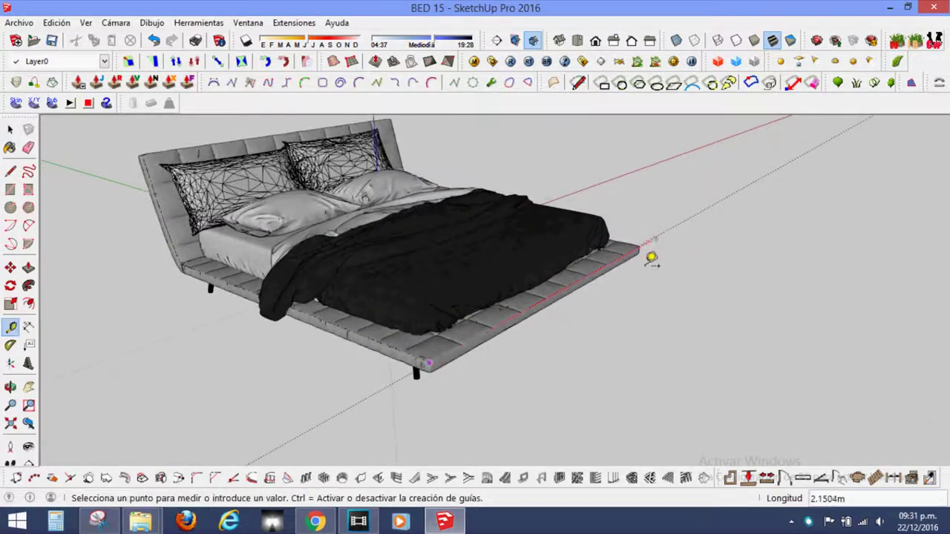
{"action": "scroll", "coordinate": [649, 256], "scroll_direction": "up", "scroll_amount": 2}
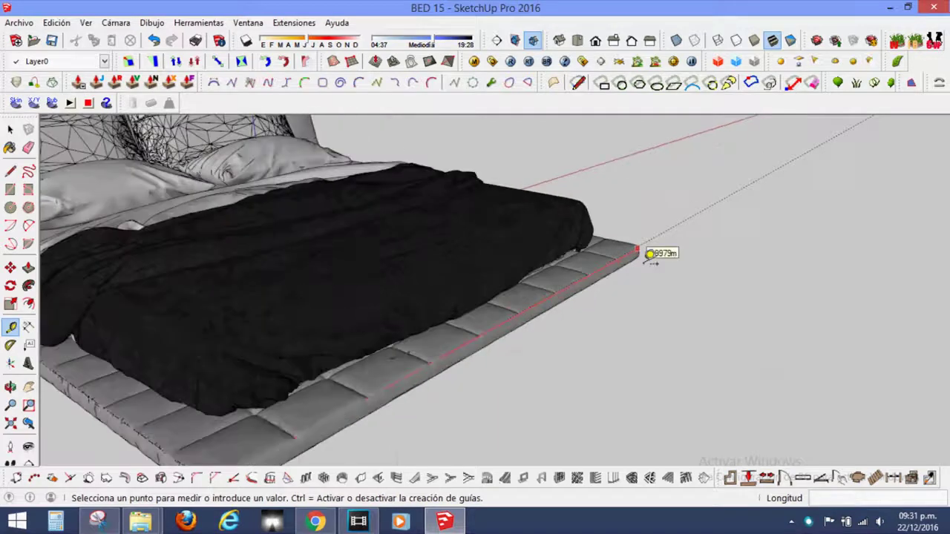
{"action": "key", "text": "space"}
{"action": "scroll", "coordinate": [638, 254], "scroll_direction": "down", "scroll_amount": 3}
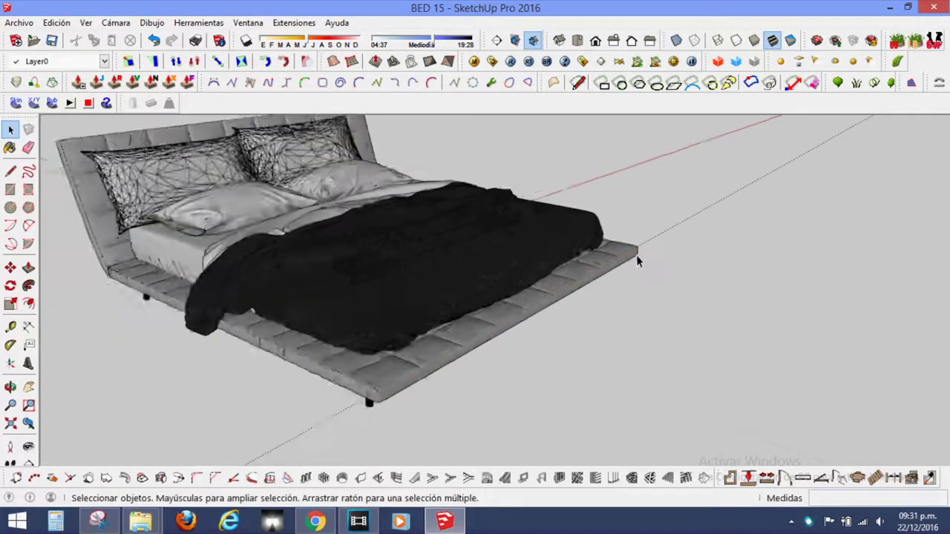
{"action": "mouse_move", "coordinate": [637, 254]}
{"action": "middle_mouse_down"}
{"action": "mouse_move", "coordinate": [533, 298]}
{"action": "mouse_move", "coordinate": [207, 175]}
{"action": "mouse_move", "coordinate": [361, 283]}
{"action": "mouse_move", "coordinate": [333, 381]}
{"action": "middle_mouse_up"}
Delete the bed model and draw a new box at the origin
{"action": "left_click", "coordinate": [206, 175]}
{"action": "key", "text": "Delete"}
{"action": "key", "text": "r"}
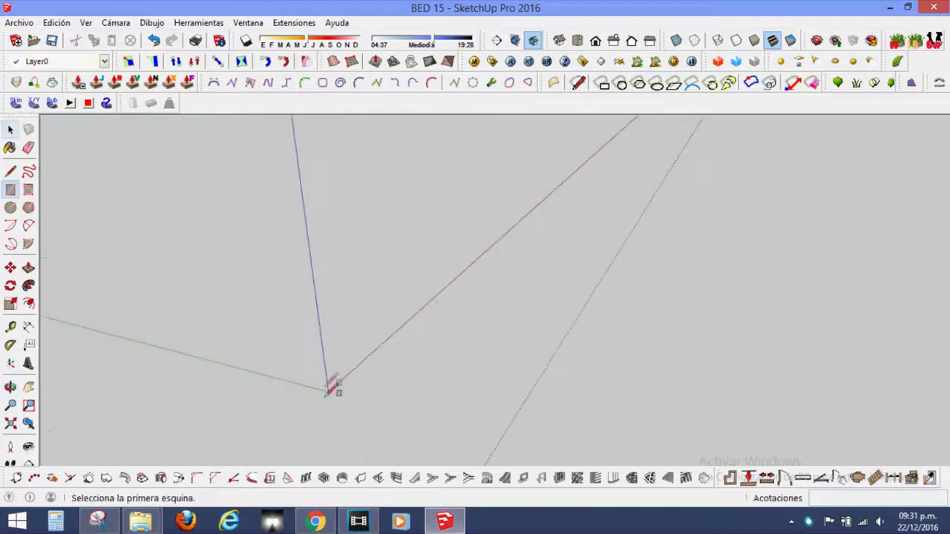
{"action": "left_click", "coordinate": [505, 367]}
{"action": "key", "text": "space"}
{"action": "key", "text": "p"}
{"action": "left_click_drag", "start_coordinate": [447, 391], "coordinate": [435, 248]}
Offset a smaller outline inside the box's front face and push the inner rectangle out
{"action": "key", "text": "space"}
{"action": "left_click", "coordinate": [362, 333]}
{"action": "key", "text": "f"}
{"action": "key", "text": "space"}
{"action": "key", "text": "p"}
{"action": "key", "text": "f"}
{"action": "left_click", "coordinate": [386, 276]}
{"action": "left_click", "coordinate": [391, 272]}
{"action": "key", "text": "space"}
{"action": "left_click_drag", "start_coordinate": [392, 327], "coordinate": [399, 322]}
{"action": "key", "text": "space"}
{"action": "mouse_move", "coordinate": [399, 323]}
{"action": "middle_mouse_down"}
{"action": "mouse_move", "coordinate": [418, 309]}
{"action": "mouse_move", "coordinate": [399, 329]}
{"action": "mouse_move", "coordinate": [395, 254]}
{"action": "middle_mouse_up"}
Select the whole box and make it a component
{"action": "triple_click", "coordinate": [420, 269]}
{"action": "key", "text": "g"}
{"action": "left_click", "coordinate": [492, 356]}
{"action": "middle_click_drag", "start_coordinate": [492, 356], "coordinate": [399, 356]}
Measure the 0.5024 m box edge, set it to 0.2 m, and confirm resizing the model
{"action": "key", "text": "t"}
{"action": "left_click", "coordinate": [357, 307]}
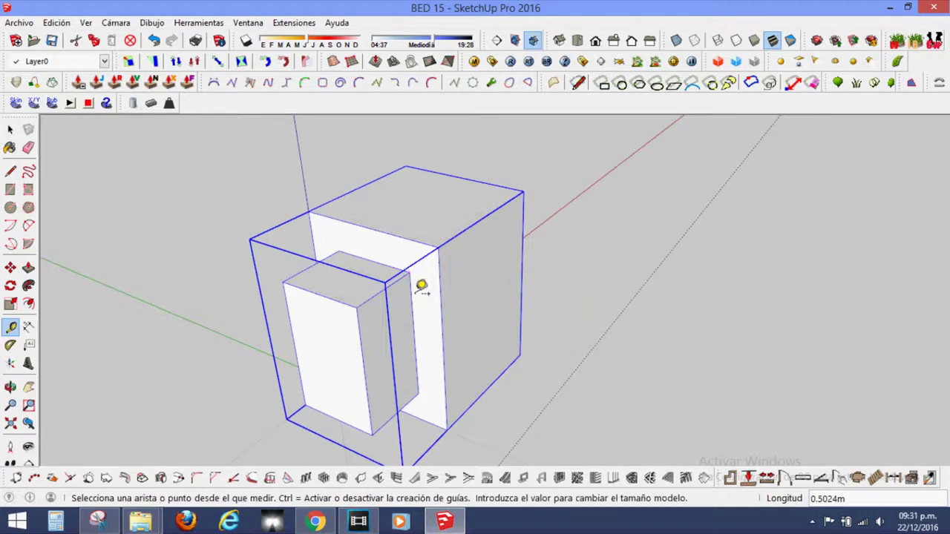
{"action": "type", "text": "0.2"}
{"action": "key", "text": "Return"}
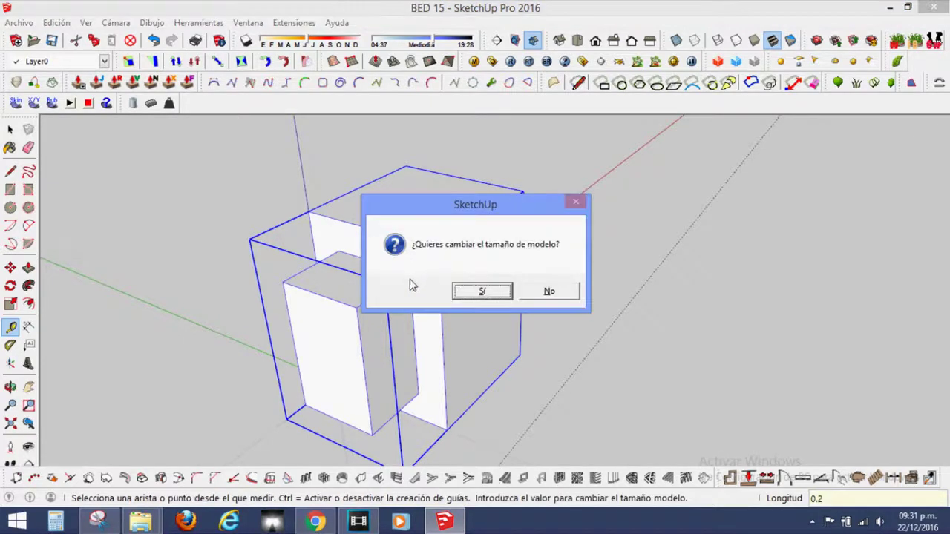
{"action": "left_click", "coordinate": [483, 292]}
Check the rescaled box with Tape Measure, orbit around it, and clear the selection
{"action": "scroll", "coordinate": [350, 377], "scroll_direction": "up", "scroll_amount": 5}
{"action": "scroll", "coordinate": [350, 377], "scroll_direction": "up", "scroll_amount": 1}
{"action": "key", "text": "t"}
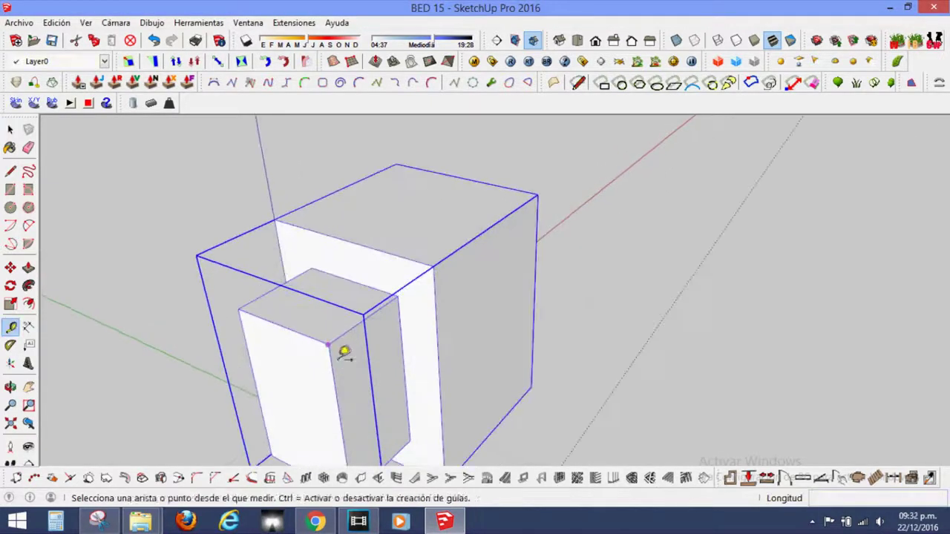
{"action": "middle_click_drag", "start_coordinate": [408, 304], "coordinate": [403, 197]}
{"action": "key", "text": "space"}
{"action": "scroll", "coordinate": [382, 297], "scroll_direction": "down", "scroll_amount": 3}
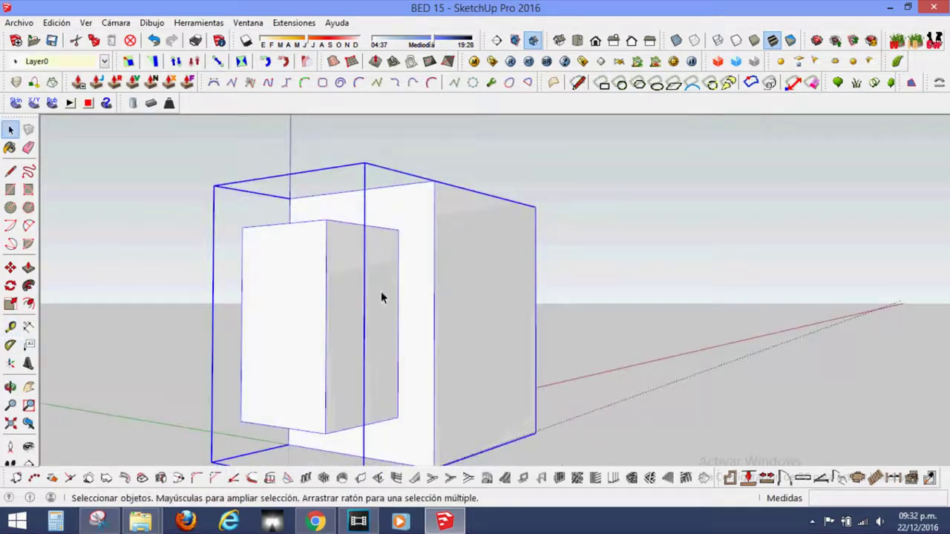
{"action": "scroll", "coordinate": [520, 293], "scroll_direction": "down", "scroll_amount": 2}
{"action": "left_click", "coordinate": [520, 293]}
Draw a first new box on the ground and make it a component
{"action": "mouse_move", "coordinate": [501, 279]}
{"action": "middle_mouse_down"}
{"action": "mouse_move", "coordinate": [548, 208]}
{"action": "mouse_move", "coordinate": [483, 394]}
{"action": "middle_mouse_up"}
{"action": "scroll", "coordinate": [334, 356], "scroll_direction": "down", "scroll_amount": 3}
{"action": "key", "text": "r"}
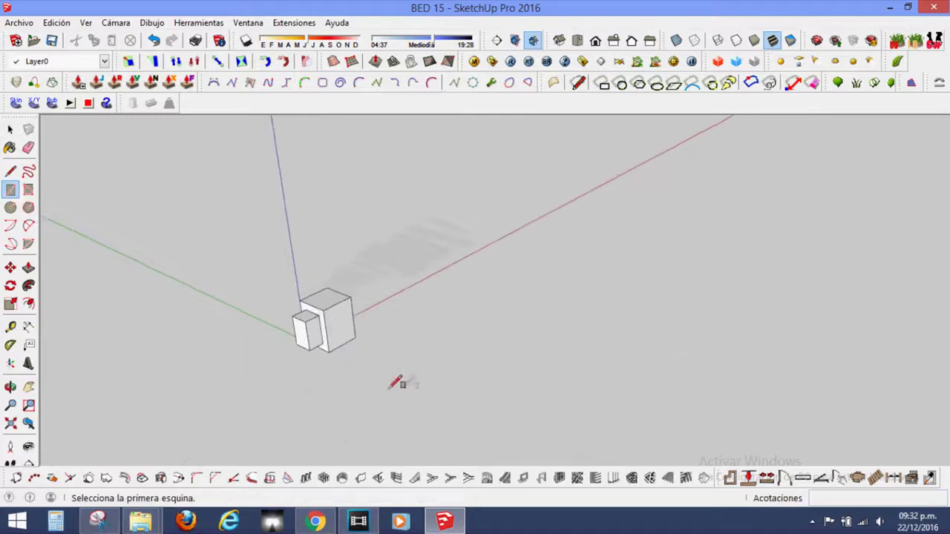
{"action": "left_click", "coordinate": [386, 372]}
{"action": "left_click", "coordinate": [469, 364]}
{"action": "key", "text": "space"}
{"action": "key", "text": "p"}
{"action": "left_click_drag", "start_coordinate": [448, 364], "coordinate": [391, 339]}
{"action": "key", "text": "space"}
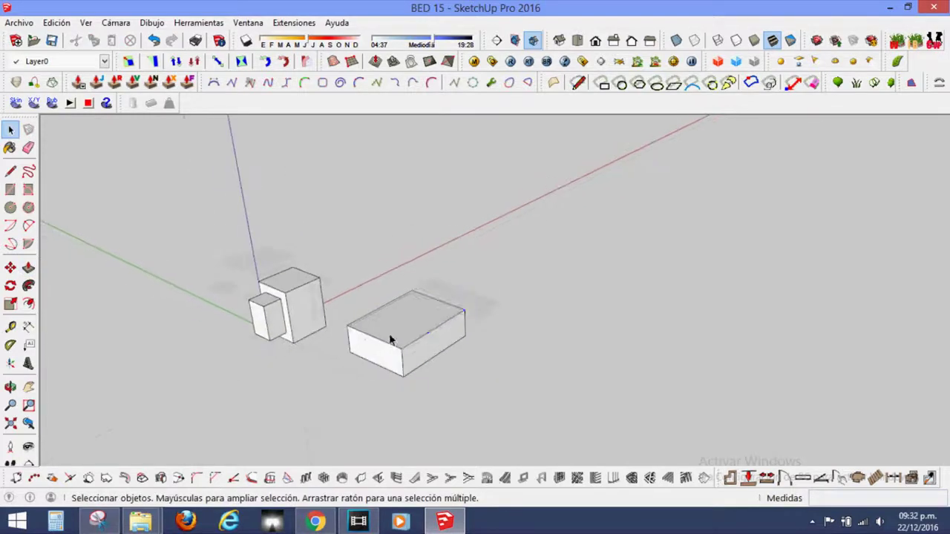
{"action": "triple_click", "coordinate": [391, 339]}
{"action": "key", "text": "g"}
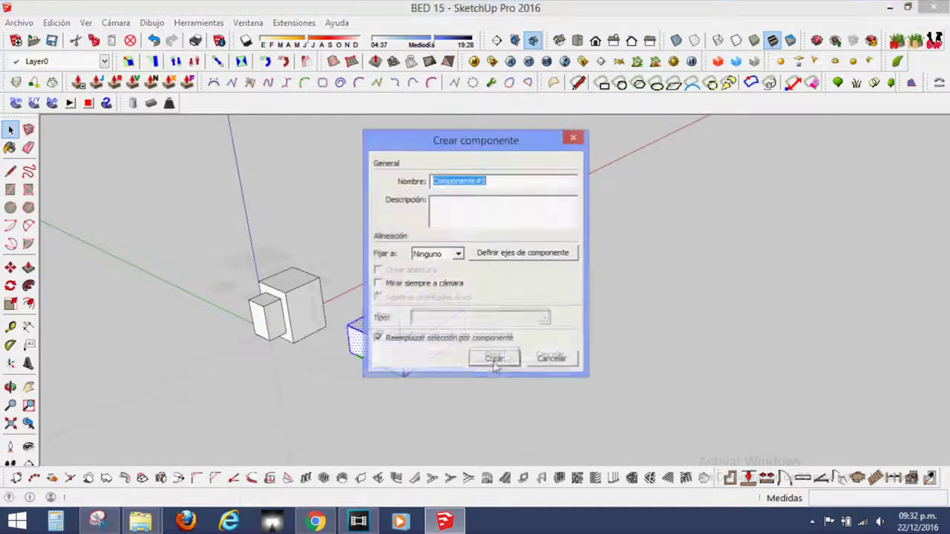
{"action": "left_click", "coordinate": [495, 358]}
Draw a second box further along the red axis and make it a component
{"action": "key", "text": "r"}
{"action": "left_click", "coordinate": [455, 378]}
{"action": "left_click", "coordinate": [619, 343]}
{"action": "key", "text": "space"}
{"action": "key", "text": "p"}
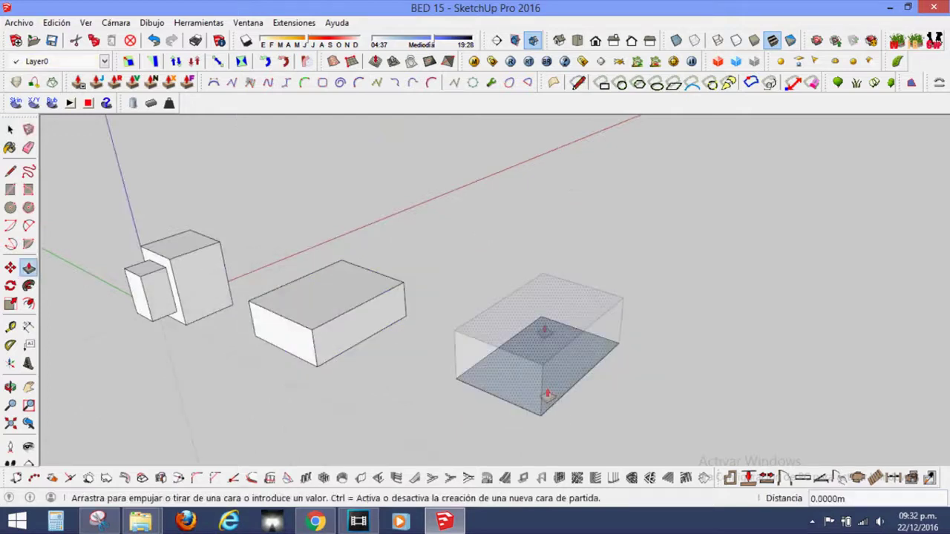
{"action": "left_click", "coordinate": [512, 349]}
{"action": "key", "text": "space"}
{"action": "triple_click", "coordinate": [513, 348]}
{"action": "key", "text": "g"}
{"action": "key", "text": "Return"}
Select the left object and get ready to measure it with Tape Measure
{"action": "scroll", "coordinate": [331, 371], "scroll_direction": "up", "scroll_amount": 5}
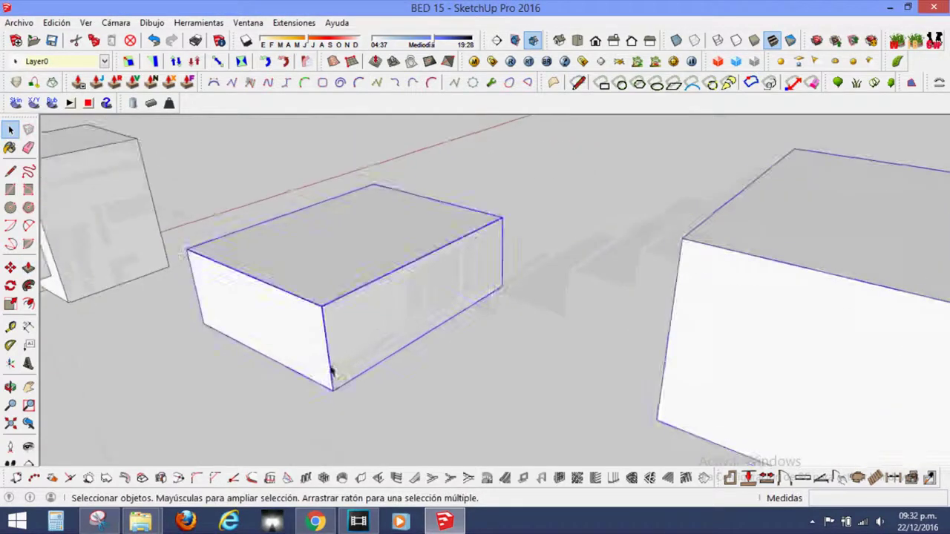
{"action": "key", "text": "t"}
{"action": "left_click", "coordinate": [333, 389]}
{"action": "key", "text": "space"}
{"action": "scroll", "coordinate": [403, 382], "scroll_direction": "down", "scroll_amount": 5}
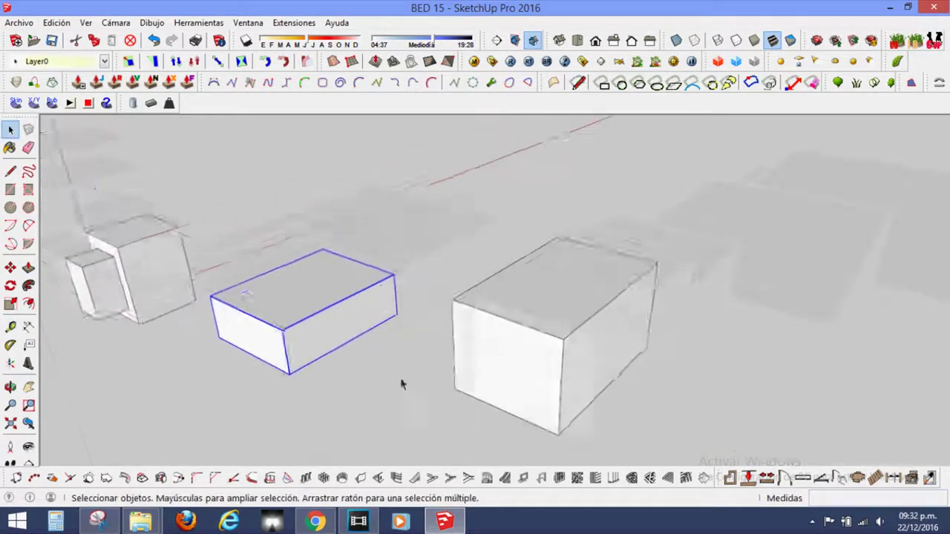
{"action": "key", "text": "t"}
{"action": "key", "text": "space"}
{"action": "scroll", "coordinate": [356, 346], "scroll_direction": "down", "scroll_amount": 2}
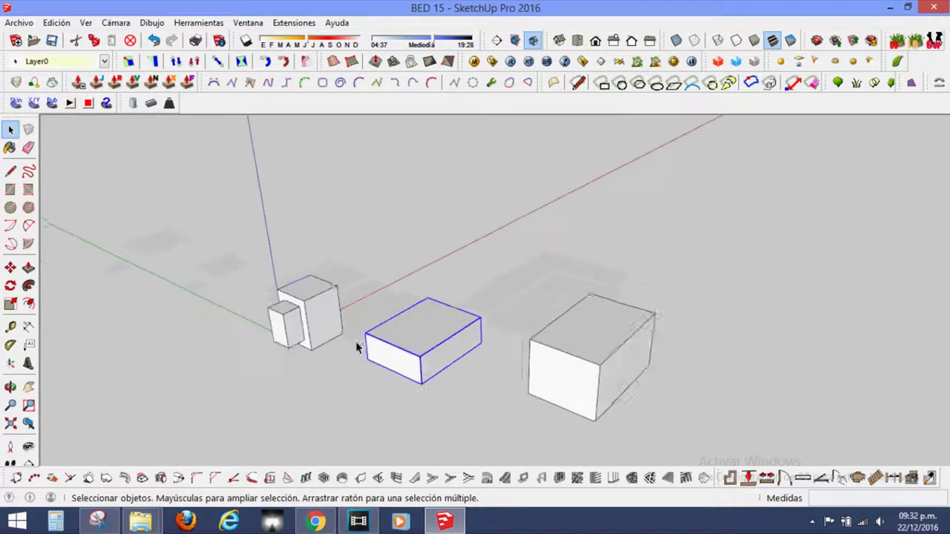
{"action": "left_click", "coordinate": [272, 322]}
{"action": "scroll", "coordinate": [272, 322], "scroll_direction": "up", "scroll_amount": 3}
{"action": "scroll", "coordinate": [282, 325], "scroll_direction": "up", "scroll_amount": 3}
{"action": "key", "text": "t"}
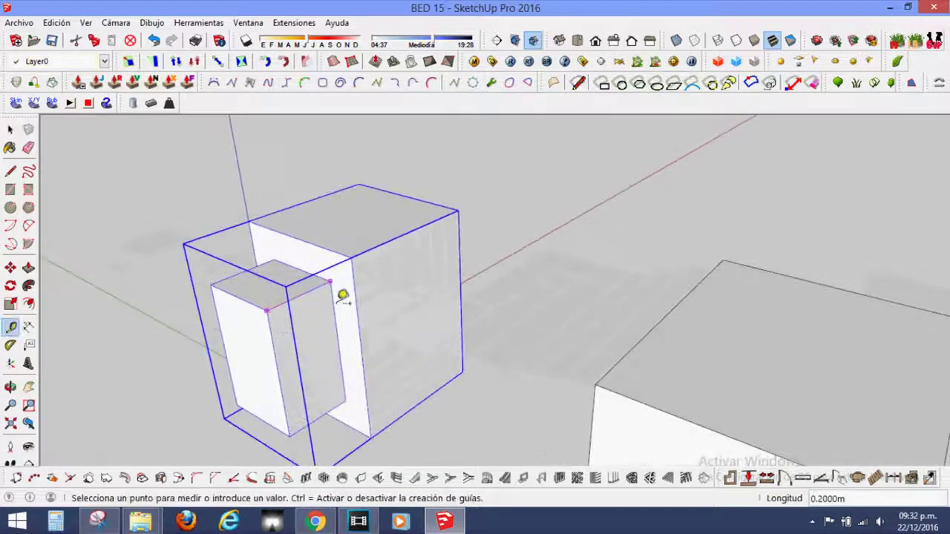
Set the left object's measured edge to 0.15 m and confirm resizing it
{"action": "key", "text": "Return"}
{"action": "left_click", "coordinate": [486, 294]}
{"action": "scroll", "coordinate": [470, 420], "scroll_direction": "up", "scroll_amount": 2}
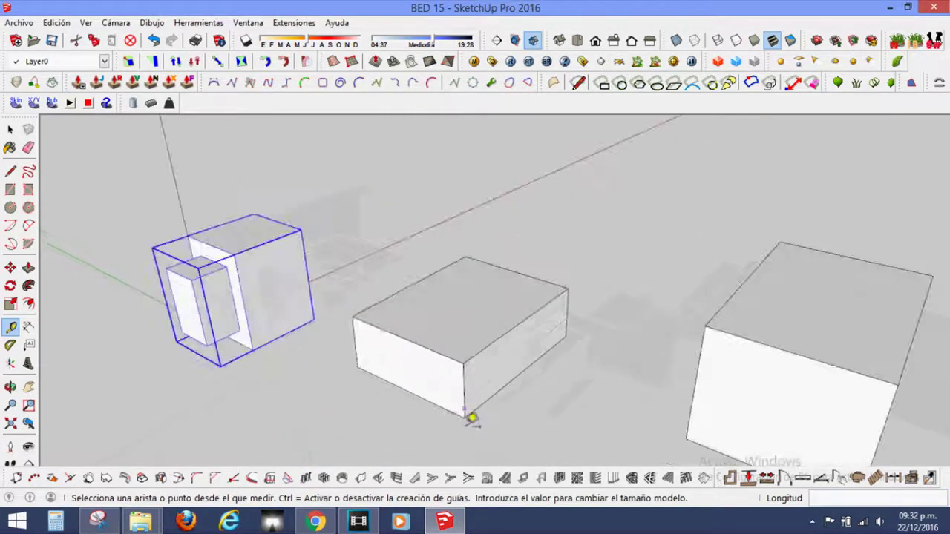
{"action": "left_click", "coordinate": [473, 422]}
{"action": "key", "text": "space"}
{"action": "scroll", "coordinate": [473, 384], "scroll_direction": "down", "scroll_amount": 3}
{"action": "key", "text": "t"}
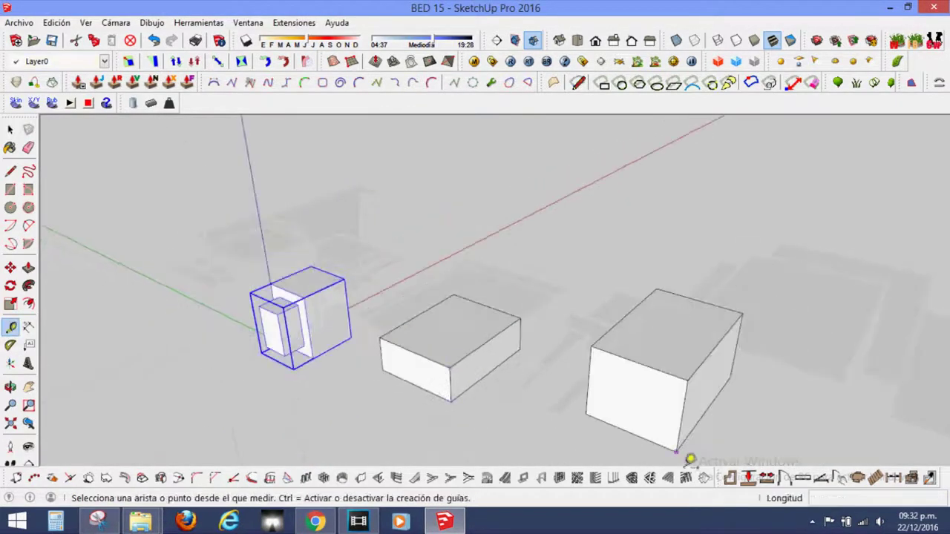
Orbit around the BED 14 unit and place a rotation centre on its top face
{"action": "key", "text": "space"}
{"action": "scroll", "coordinate": [513, 383], "scroll_direction": "down", "scroll_amount": 3}
{"action": "middle_click_drag", "start_coordinate": [482, 356], "coordinate": [462, 319]}
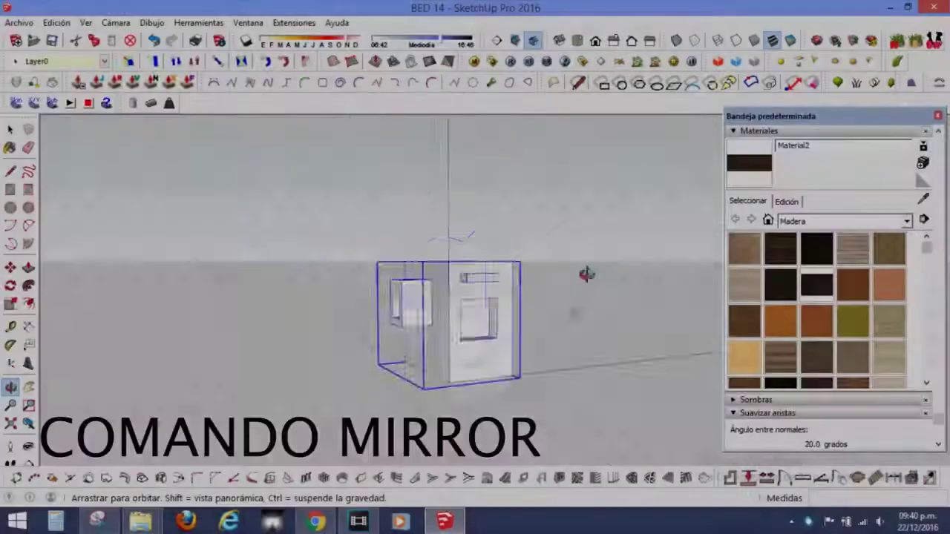
{"action": "mouse_move", "coordinate": [586, 271]}
{"action": "left_mouse_down"}
{"action": "mouse_move", "coordinate": [340, 361]}
{"action": "mouse_move", "coordinate": [393, 307]}
{"action": "mouse_move", "coordinate": [625, 176]}
{"action": "mouse_move", "coordinate": [522, 339]}
{"action": "mouse_move", "coordinate": [453, 343]}
{"action": "left_mouse_up"}
{"action": "key", "text": "space"}
{"action": "scroll", "coordinate": [410, 286], "scroll_direction": "up", "scroll_amount": 2}
{"action": "middle_click_drag", "start_coordinate": [532, 338], "coordinate": [519, 334]}
{"action": "key", "text": "q"}
{"action": "left_click", "coordinate": [455, 263]}
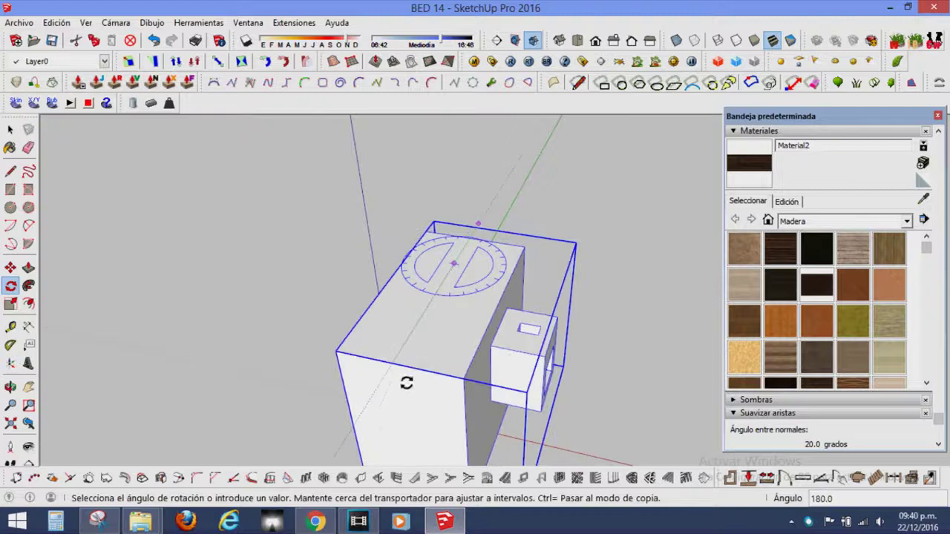
Cancel the rotation and orbit to view the BED 14 unit's other side
{"action": "key", "text": "space"}
{"action": "scroll", "coordinate": [466, 272], "scroll_direction": "down", "scroll_amount": 2}
{"action": "middle_click_drag", "start_coordinate": [467, 279], "coordinate": [492, 282]}
{"action": "scroll", "coordinate": [460, 252], "scroll_direction": "up", "scroll_amount": 2}
{"action": "scroll", "coordinate": [423, 269], "scroll_direction": "down", "scroll_amount": 2}
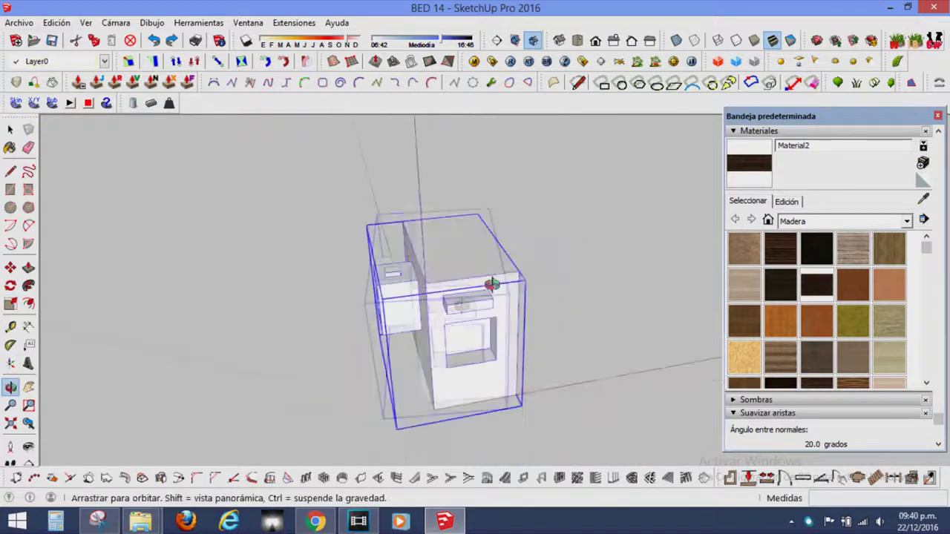
Drag a red-axis Scale grip across the unit and enter -1 to flip it
{"action": "key", "text": "s"}
{"action": "left_click_drag", "start_coordinate": [388, 339], "coordinate": [558, 319]}
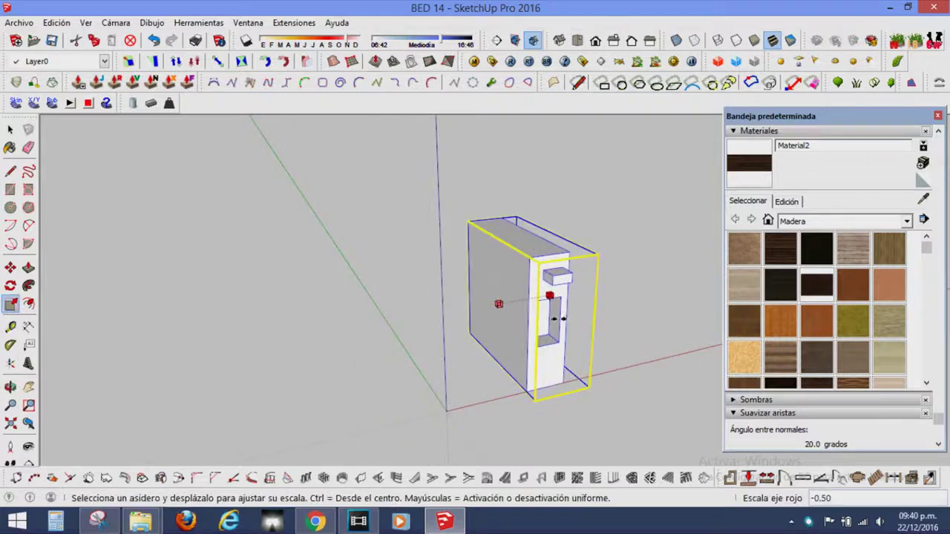
{"action": "key", "text": "Return"}
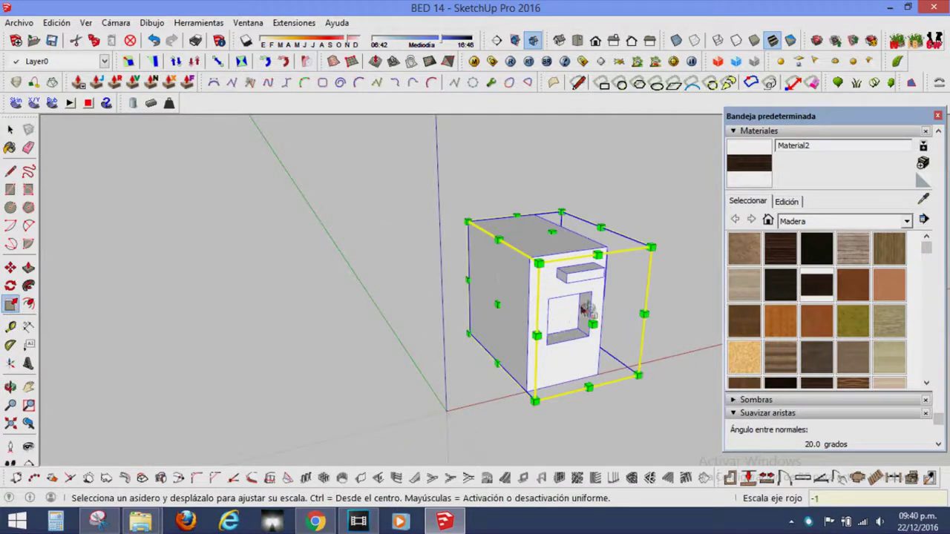
{"action": "middle_click_drag", "start_coordinate": [553, 321], "coordinate": [335, 297]}
{"action": "mouse_move", "coordinate": [515, 295]}
{"action": "middle_mouse_down"}
{"action": "mouse_move", "coordinate": [613, 170]}
{"action": "mouse_move", "coordinate": [536, 256]}
{"action": "middle_mouse_up"}
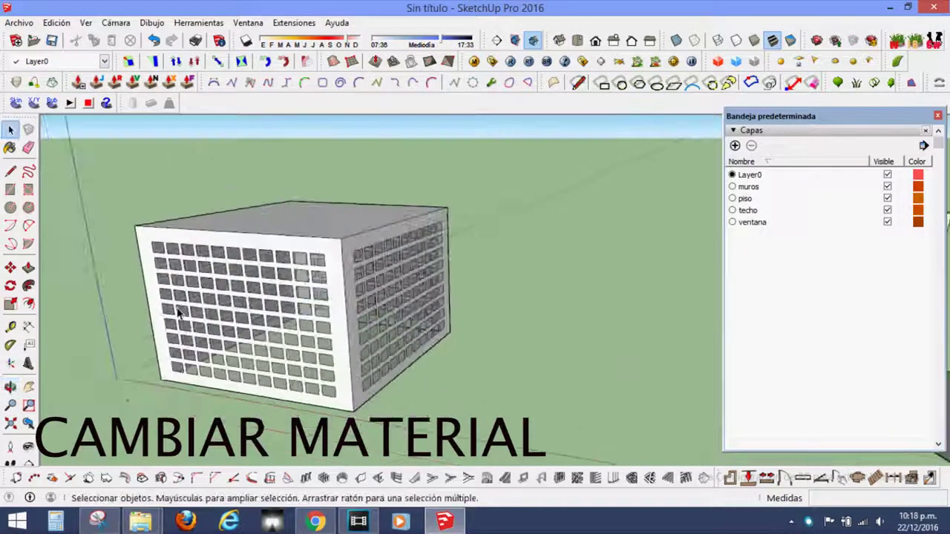
Select everything in the model and paint the building with the translucent glass material
{"action": "middle_click_drag", "start_coordinate": [355, 362], "coordinate": [371, 319]}
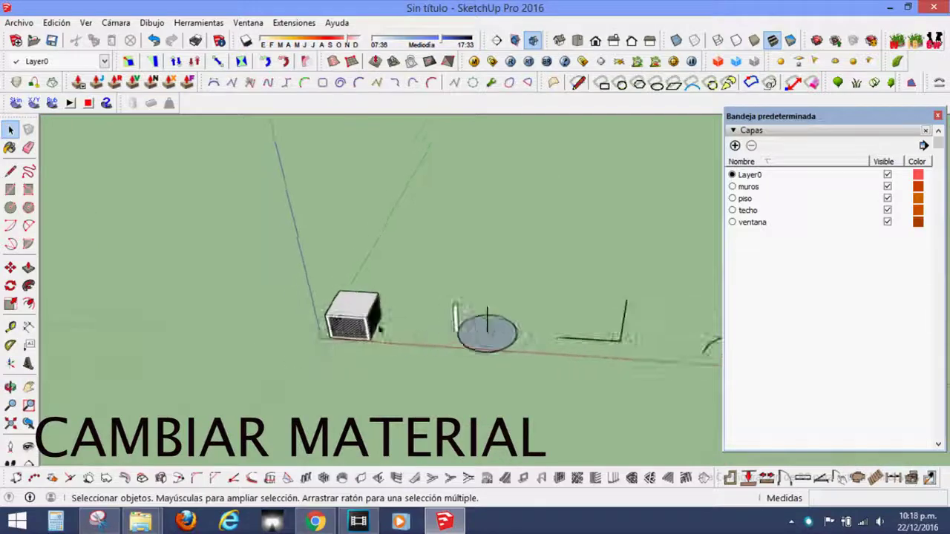
{"action": "scroll", "coordinate": [394, 280], "scroll_direction": "up", "scroll_amount": 5}
{"action": "scroll", "coordinate": [394, 274], "scroll_direction": "up", "scroll_amount": 3}
{"action": "middle_click_drag", "start_coordinate": [394, 271], "coordinate": [325, 294]}
{"action": "scroll", "coordinate": [324, 295], "scroll_direction": "up", "scroll_amount": 3}
{"action": "key", "text": "b"}
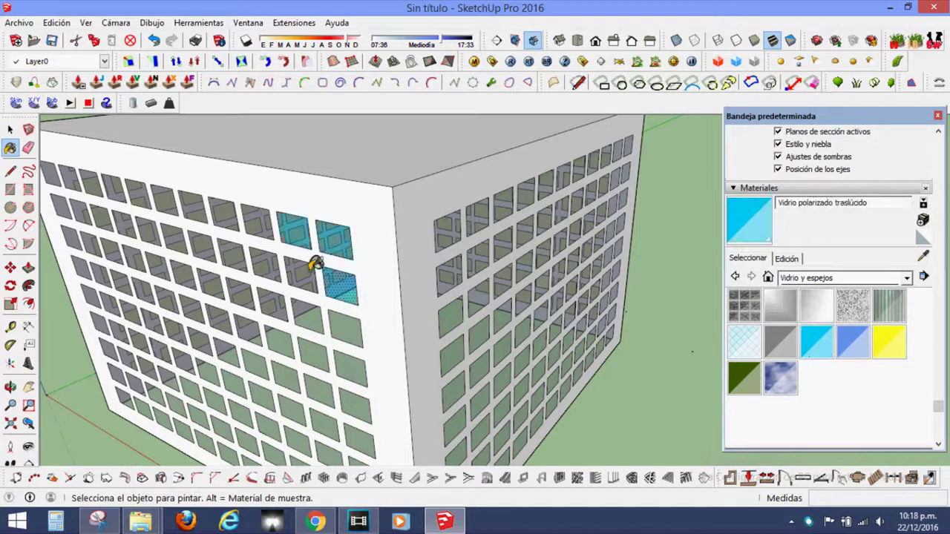
{"action": "scroll", "coordinate": [394, 324], "scroll_direction": "down", "scroll_amount": 3}
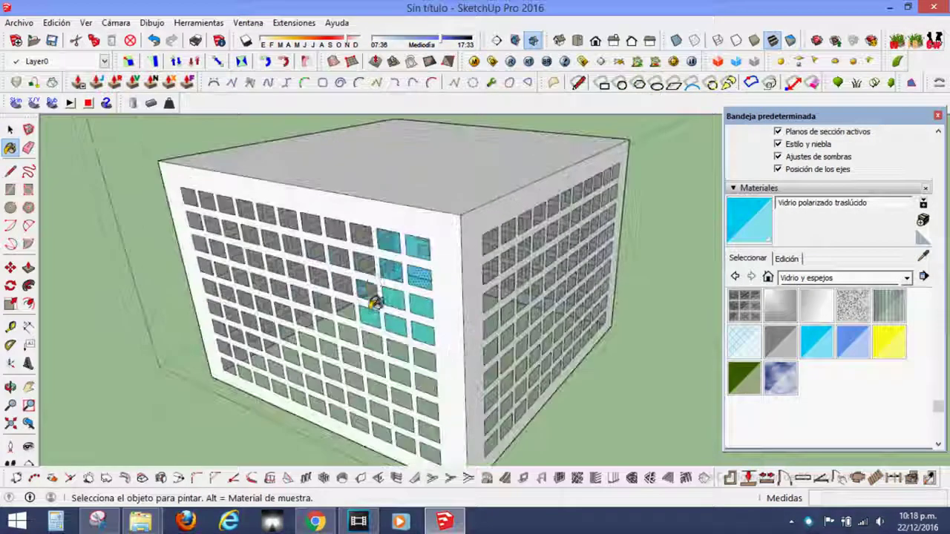
{"action": "middle_click_drag", "start_coordinate": [369, 252], "coordinate": [418, 301]}
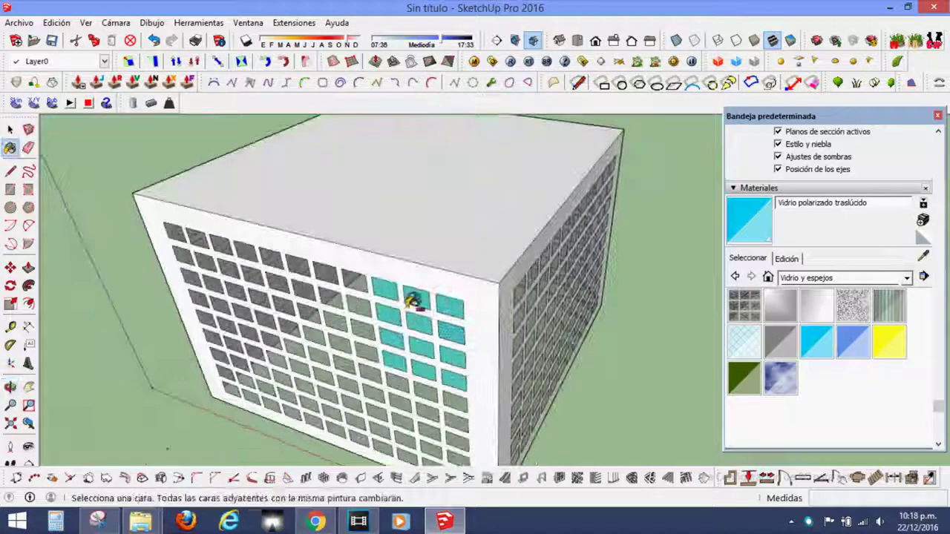
{"action": "scroll", "coordinate": [418, 301], "scroll_direction": "down", "scroll_amount": 3}
{"action": "middle_click_drag", "start_coordinate": [360, 273], "coordinate": [328, 239]}
{"action": "key", "text": "ctrl+a"}
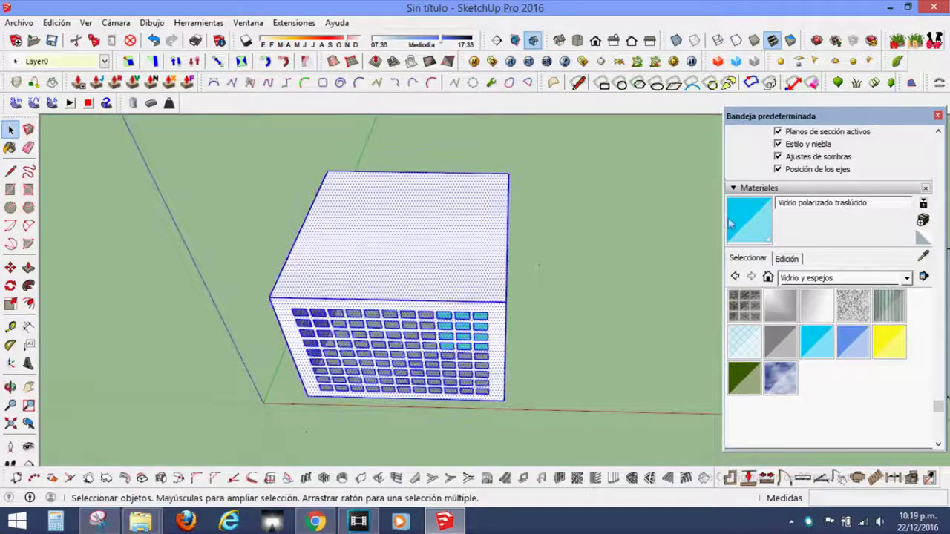
{"action": "left_click", "coordinate": [474, 291]}
Pick white Color M00 from the Colores library and paint the building's outer faces white
{"action": "key", "text": "space"}
{"action": "scroll", "coordinate": [496, 291], "scroll_direction": "up", "scroll_amount": 3}
{"action": "left_click", "coordinate": [815, 281]}
{"action": "left_click", "coordinate": [809, 318]}
{"action": "scroll", "coordinate": [853, 349], "scroll_direction": "down", "scroll_amount": 10}
{"action": "scroll", "coordinate": [817, 342], "scroll_direction": "down", "scroll_amount": 5}
{"action": "left_click", "coordinate": [781, 329]}
{"action": "left_click", "coordinate": [483, 340]}
{"action": "mouse_move", "coordinate": [484, 340]}
{"action": "middle_mouse_down"}
{"action": "mouse_move", "coordinate": [470, 344]}
{"action": "mouse_move", "coordinate": [423, 210]}
{"action": "mouse_move", "coordinate": [452, 265]}
{"action": "mouse_move", "coordinate": [407, 260]}
{"action": "mouse_move", "coordinate": [564, 267]}
{"action": "mouse_move", "coordinate": [512, 274]}
{"action": "mouse_move", "coordinate": [594, 301]}
{"action": "middle_mouse_up"}
{"action": "left_click", "coordinate": [511, 274]}
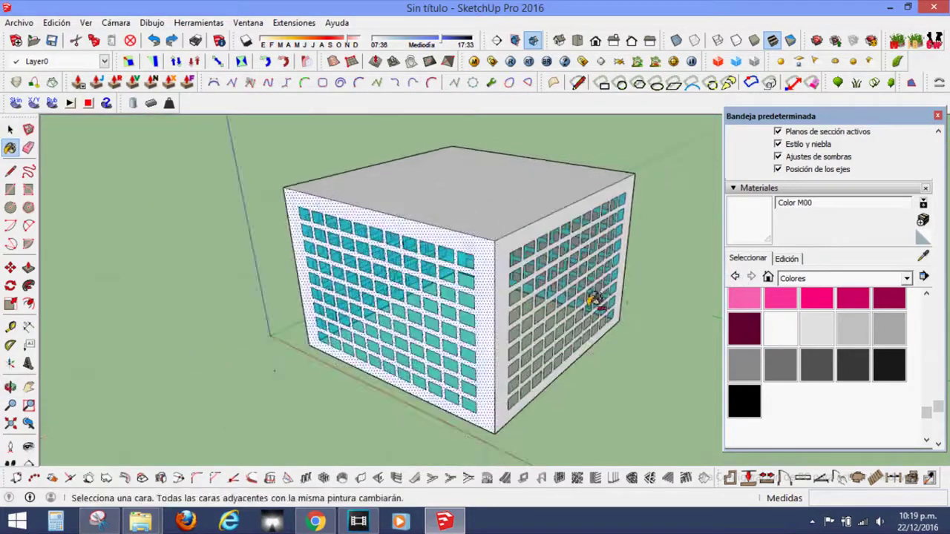
Undo the painting with Ctrl+Z, zooming in to confirm the panes are plain grey
{"action": "key", "text": "ctrl+z"}
{"action": "key", "text": "ctrl+z"}
{"action": "scroll", "coordinate": [490, 297], "scroll_direction": "up", "scroll_amount": 3}
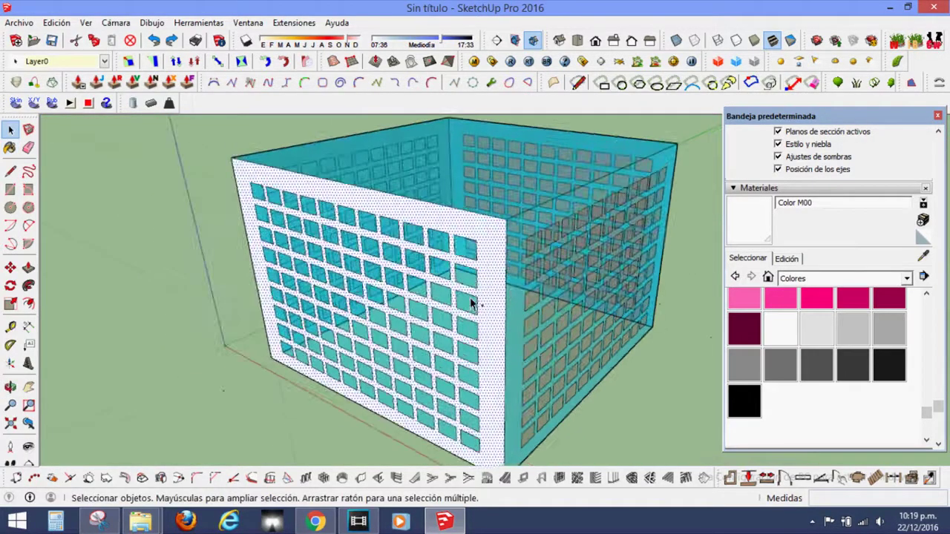
{"action": "scroll", "coordinate": [477, 301], "scroll_direction": "up", "scroll_amount": 3}
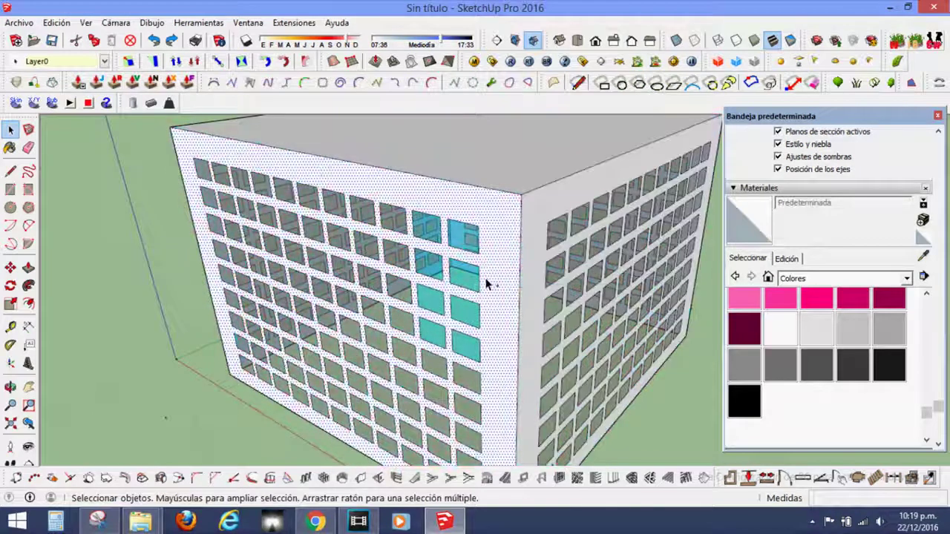
{"action": "scroll", "coordinate": [486, 283], "scroll_direction": "up", "scroll_amount": 2}
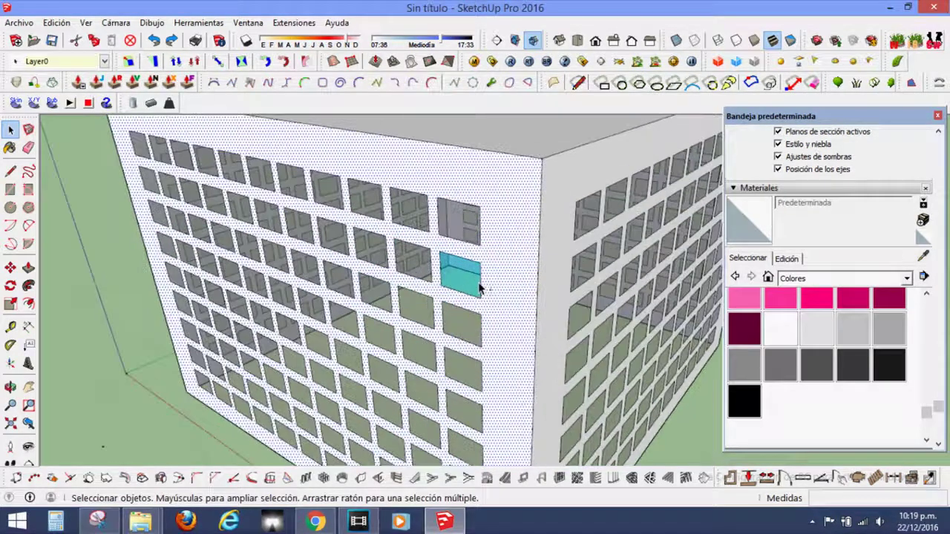
{"action": "scroll", "coordinate": [478, 288], "scroll_direction": "up", "scroll_amount": 2}
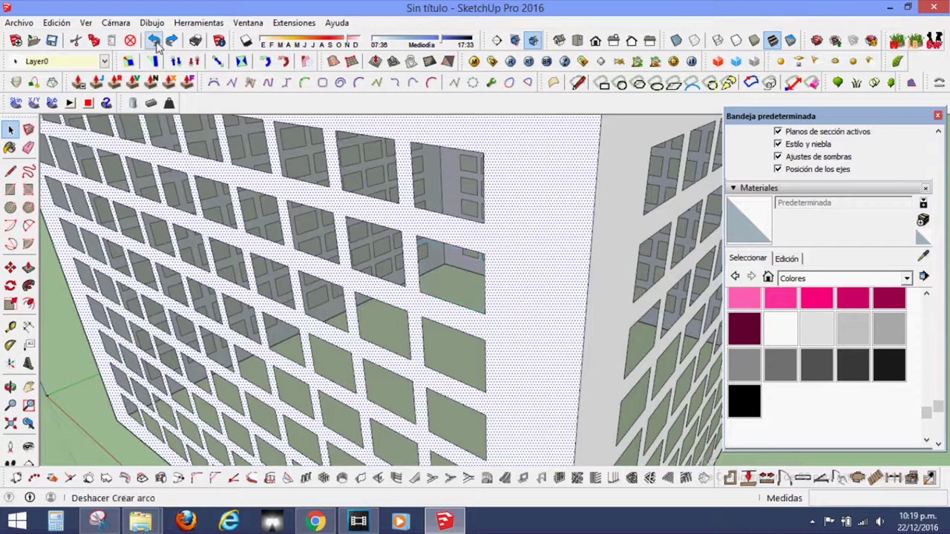
{"action": "scroll", "coordinate": [445, 287], "scroll_direction": "down", "scroll_amount": 2}
{"action": "scroll", "coordinate": [446, 287], "scroll_direction": "down", "scroll_amount": 3}
Select all window panes at once via the right-click Seleccionar > Todo el material option
{"action": "scroll", "coordinate": [445, 286], "scroll_direction": "down", "scroll_amount": 2}
{"action": "scroll", "coordinate": [401, 290], "scroll_direction": "up", "scroll_amount": 6}
{"action": "right_click", "coordinate": [401, 290]}
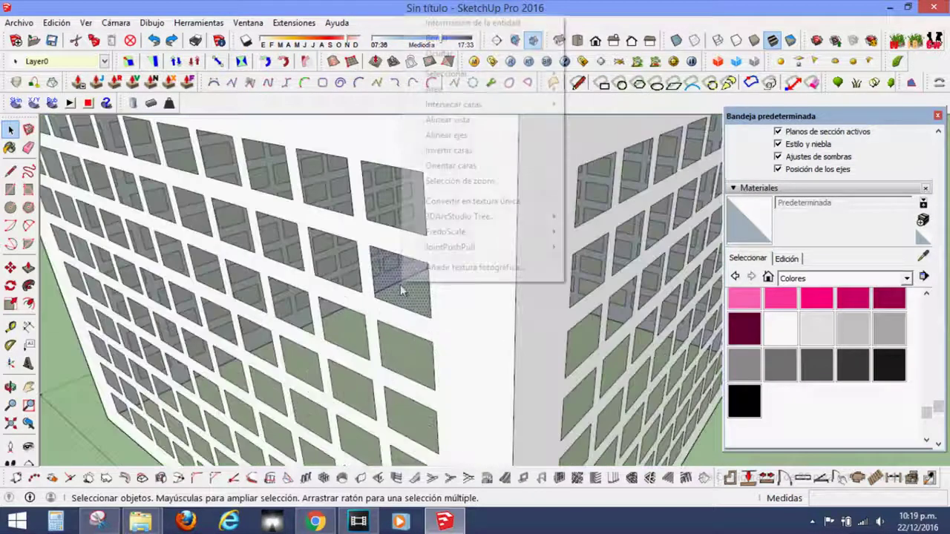
{"action": "mouse_move", "coordinate": [446, 73]}
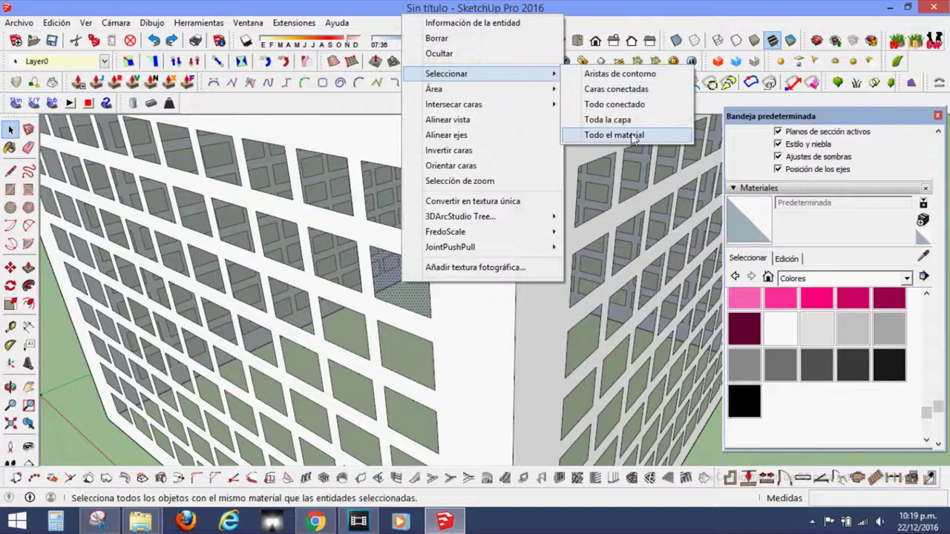
{"action": "scroll", "coordinate": [607, 223], "scroll_direction": "down", "scroll_amount": 5}
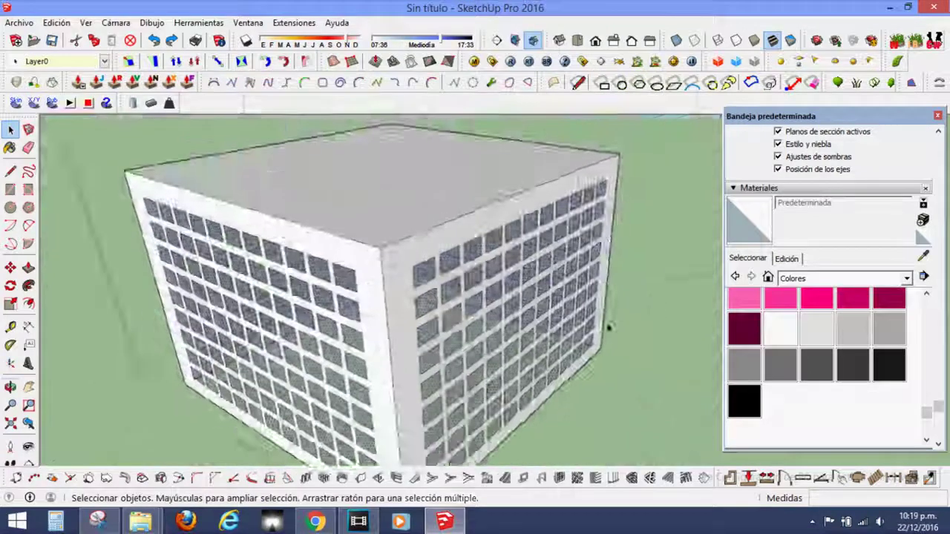
{"action": "mouse_move", "coordinate": [608, 271]}
{"action": "middle_mouse_down"}
{"action": "mouse_move", "coordinate": [393, 314]}
{"action": "mouse_move", "coordinate": [529, 274]}
{"action": "mouse_move", "coordinate": [475, 297]}
{"action": "middle_mouse_up"}
Paint the selected panes with Vidrio translúcido azul from the Vidrio y espejos category
{"action": "left_click", "coordinate": [907, 278]}
{"action": "left_click", "coordinate": [816, 460]}
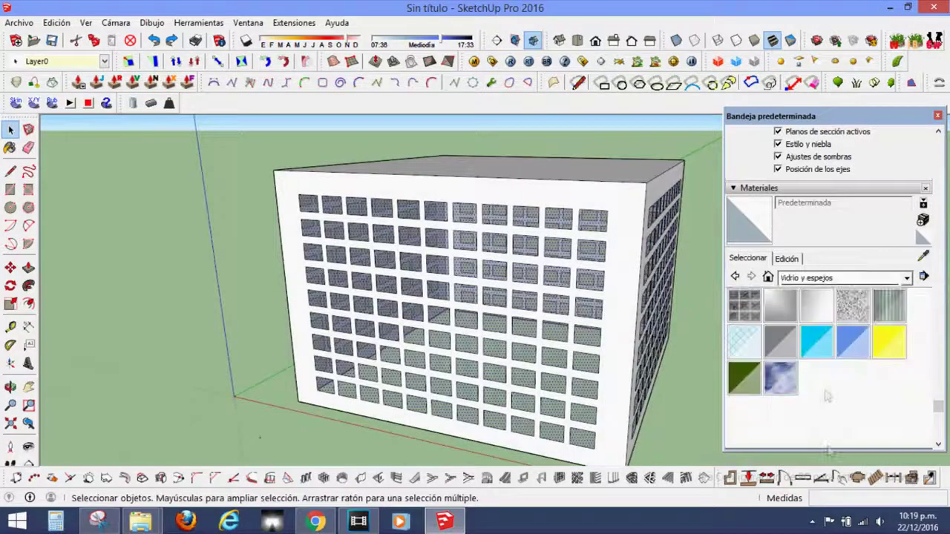
{"action": "left_click", "coordinate": [817, 341]}
{"action": "left_click", "coordinate": [605, 291]}
{"action": "mouse_move", "coordinate": [605, 291]}
{"action": "middle_mouse_down"}
{"action": "mouse_move", "coordinate": [478, 283]}
{"action": "mouse_move", "coordinate": [424, 314]}
{"action": "mouse_move", "coordinate": [383, 297]}
{"action": "middle_mouse_up"}
{"action": "left_click", "coordinate": [424, 314]}
{"action": "scroll", "coordinate": [383, 297], "scroll_direction": "down", "scroll_amount": 3}
{"action": "middle_click_drag", "start_coordinate": [441, 303], "coordinate": [471, 255]}
{"action": "key", "text": "space"}
{"action": "scroll", "coordinate": [252, 323], "scroll_direction": "down", "scroll_amount": 2}
{"action": "mouse_move", "coordinate": [252, 323]}
{"action": "middle_mouse_down"}
{"action": "mouse_move", "coordinate": [439, 383]}
{"action": "mouse_move", "coordinate": [426, 381]}
{"action": "middle_mouse_up"}
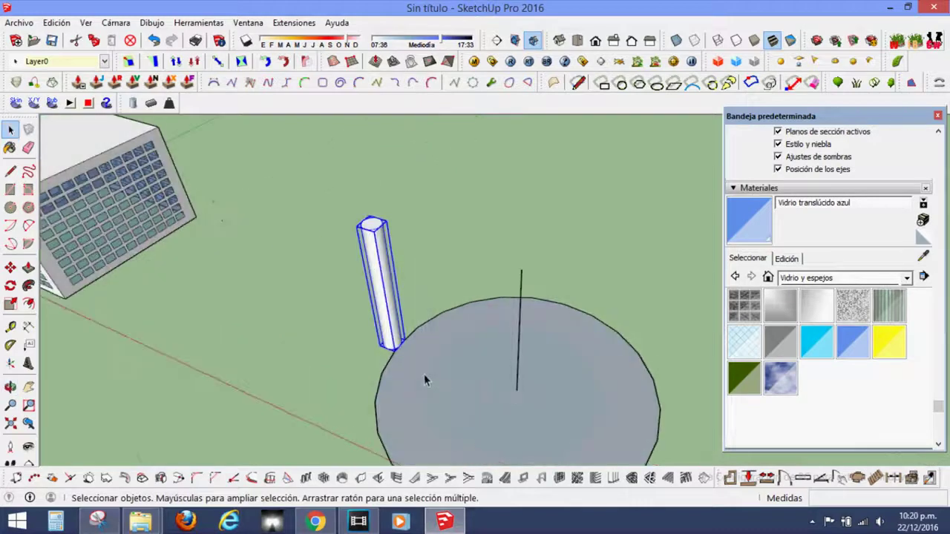
Make a rotated copy of the cylinder about the disc centre using Rotate with Ctrl
{"action": "key", "text": "m"}
{"action": "left_click", "coordinate": [403, 353]}
{"action": "key", "text": "ctrl"}
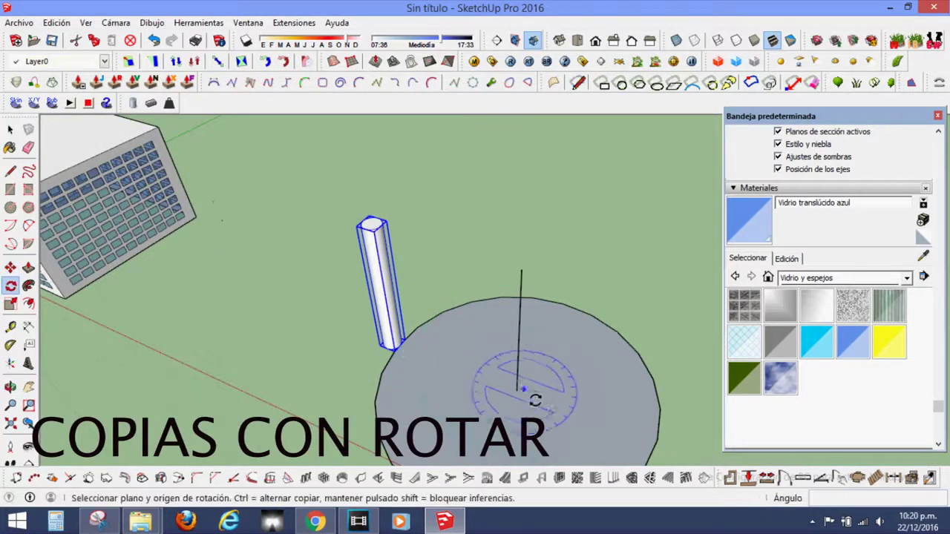
{"action": "left_click", "coordinate": [416, 357]}
{"action": "left_click", "coordinate": [461, 330]}
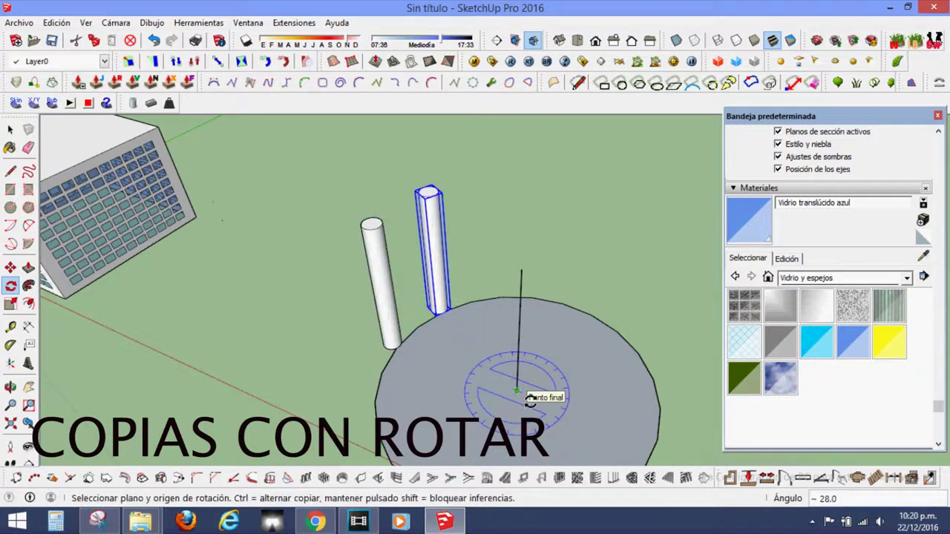
{"action": "key", "text": "space"}
Select the cylinder copy and rotate-copy it again around the disc centre
{"action": "left_click", "coordinate": [399, 344]}
{"action": "left_click", "coordinate": [518, 391]}
{"action": "left_click", "coordinate": [395, 346]}
{"action": "key", "text": "ctrl"}
{"action": "middle_click_drag", "start_coordinate": [467, 297], "coordinate": [632, 333]}
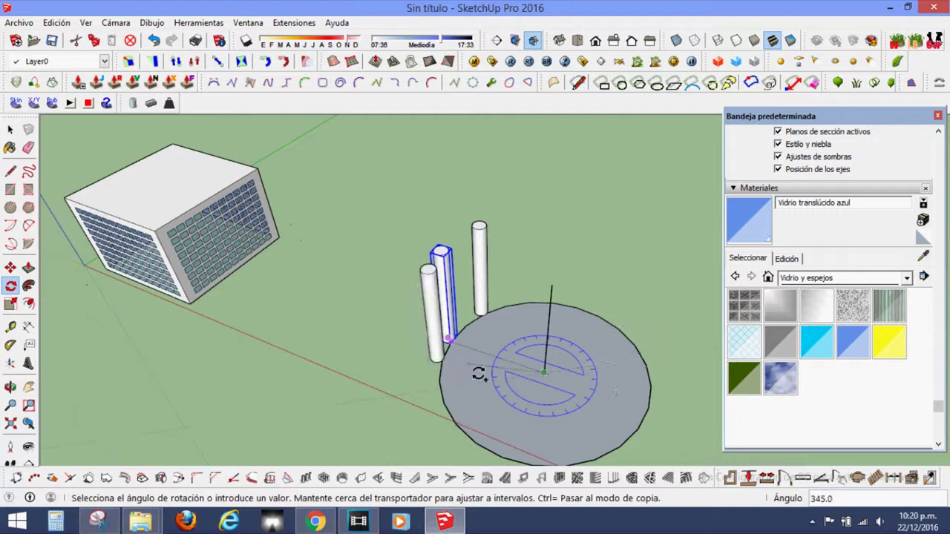
{"action": "left_click", "coordinate": [478, 373]}
{"action": "type", "text": "/1"}
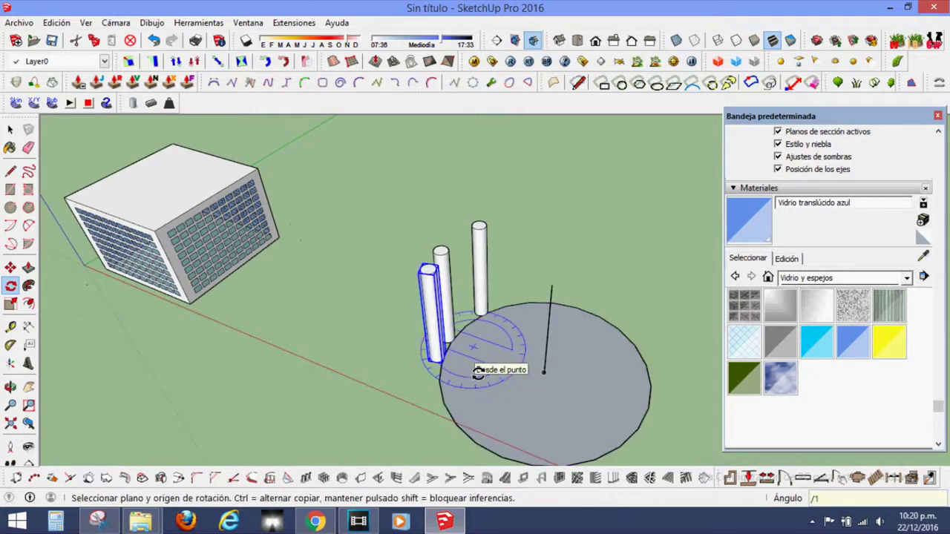
Enter /15 to fill the circle with 15 evenly spaced cylinder copies
{"action": "type", "text": "5"}
{"action": "key", "text": "Return"}
{"action": "scroll", "coordinate": [470, 261], "scroll_direction": "up", "scroll_amount": 2}
{"action": "key", "text": "space"}
{"action": "scroll", "coordinate": [475, 245], "scroll_direction": "down", "scroll_amount": 5}
{"action": "mouse_move", "coordinate": [475, 245]}
{"action": "middle_mouse_down"}
{"action": "mouse_move", "coordinate": [508, 233]}
{"action": "mouse_move", "coordinate": [679, 373]}
{"action": "mouse_move", "coordinate": [435, 238]}
{"action": "mouse_move", "coordinate": [335, 322]}
{"action": "mouse_move", "coordinate": [563, 405]}
{"action": "mouse_move", "coordinate": [530, 394]}
{"action": "middle_mouse_up"}
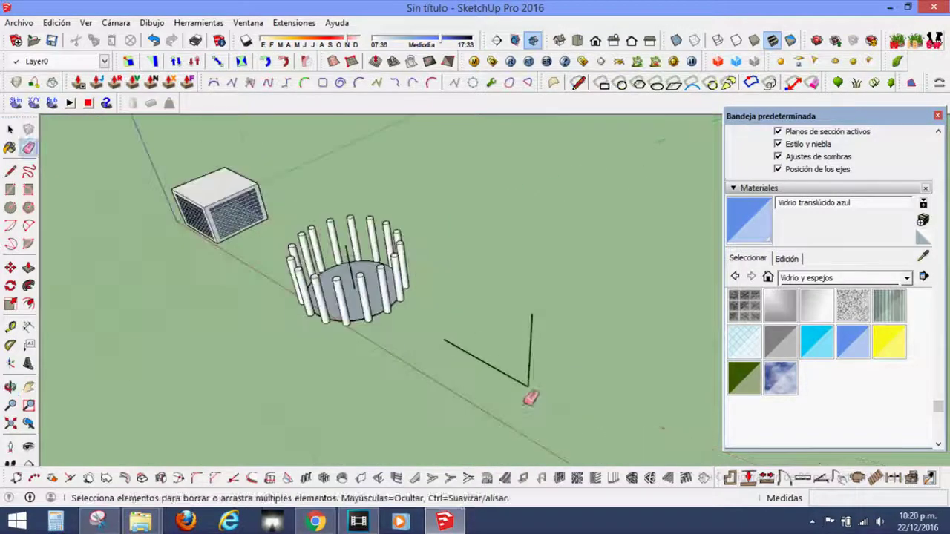
{"action": "key", "text": "space"}
{"action": "scroll", "coordinate": [488, 397], "scroll_direction": "up", "scroll_amount": 2}
Orbit to a high top-down view of the ground beside the box and cylinder ring
{"action": "middle_click_drag", "start_coordinate": [549, 300], "coordinate": [500, 355]}
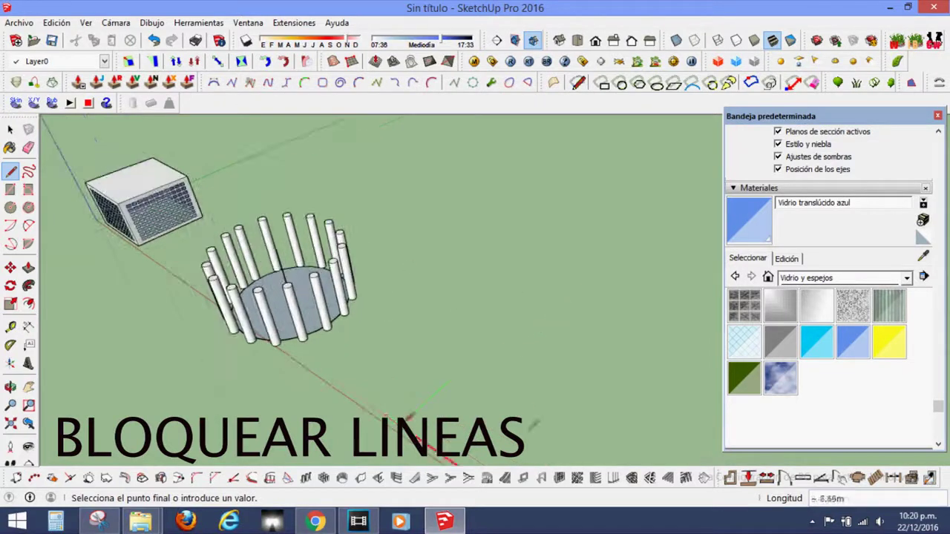
{"action": "scroll", "coordinate": [408, 416], "scroll_direction": "down", "scroll_amount": 2}
{"action": "scroll", "coordinate": [423, 397], "scroll_direction": "down", "scroll_amount": 2}
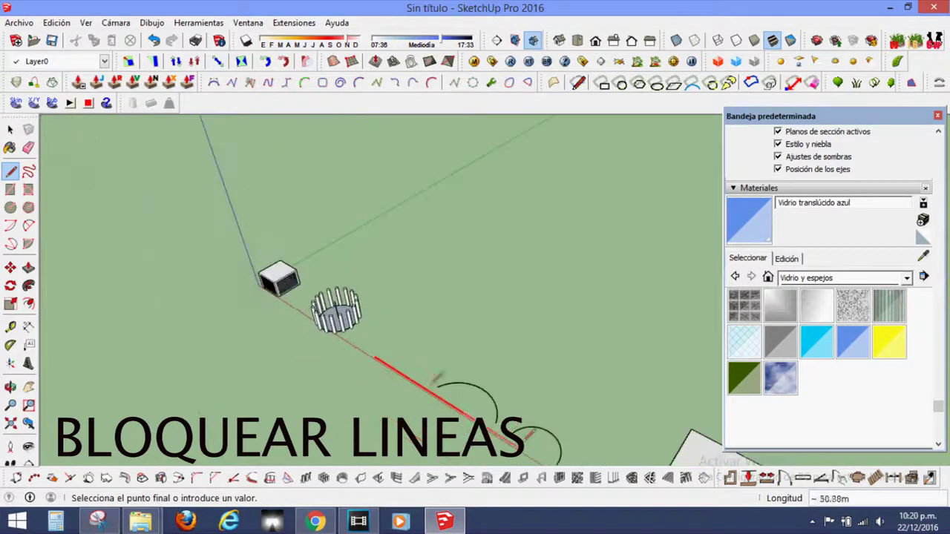
{"action": "scroll", "coordinate": [401, 392], "scroll_direction": "up", "scroll_amount": 2}
{"action": "scroll", "coordinate": [423, 348], "scroll_direction": "up", "scroll_amount": 2}
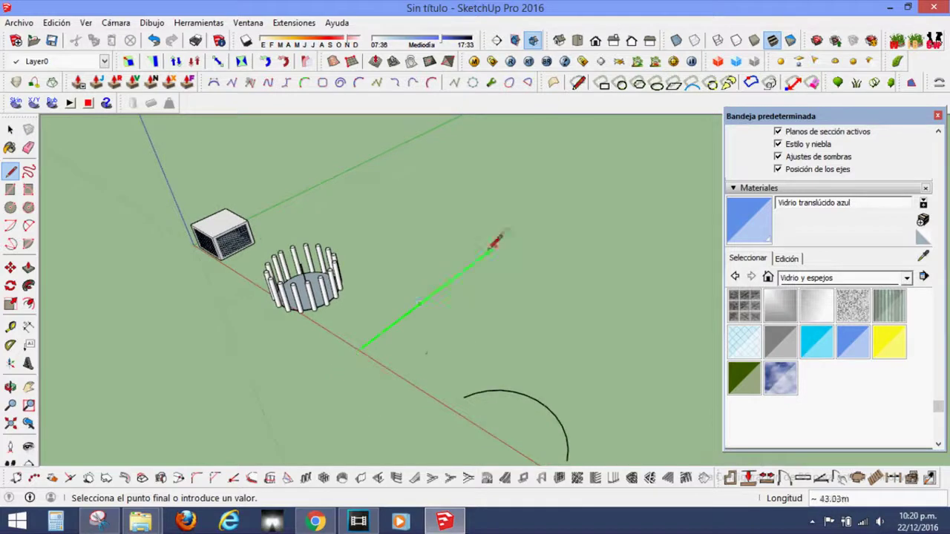
{"action": "mouse_move", "coordinate": [410, 269]}
{"action": "middle_mouse_down"}
{"action": "mouse_move", "coordinate": [395, 314]}
{"action": "mouse_move", "coordinate": [399, 144]}
{"action": "middle_mouse_up"}
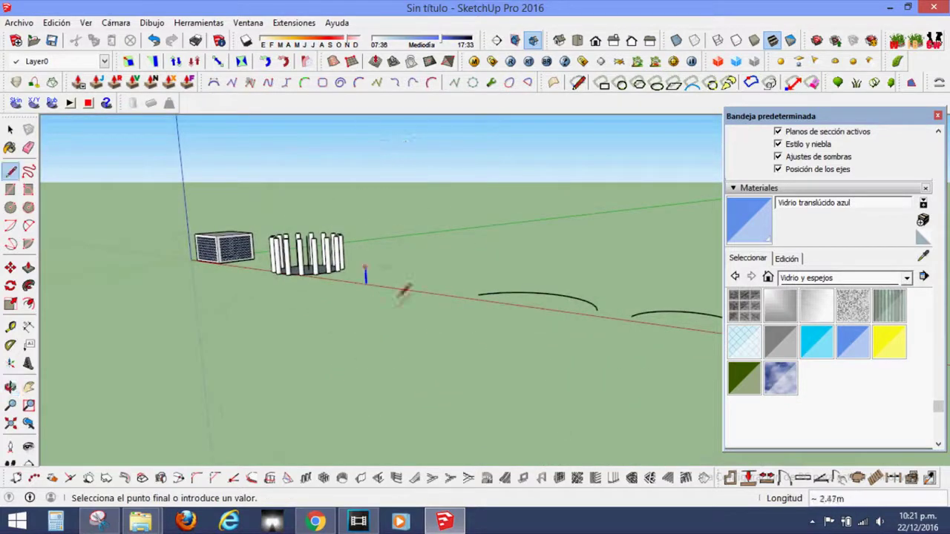
{"action": "mouse_move", "coordinate": [399, 292]}
{"action": "middle_mouse_down"}
{"action": "mouse_move", "coordinate": [396, 390]}
{"action": "mouse_move", "coordinate": [458, 320]}
{"action": "mouse_move", "coordinate": [459, 290]}
{"action": "middle_mouse_up"}
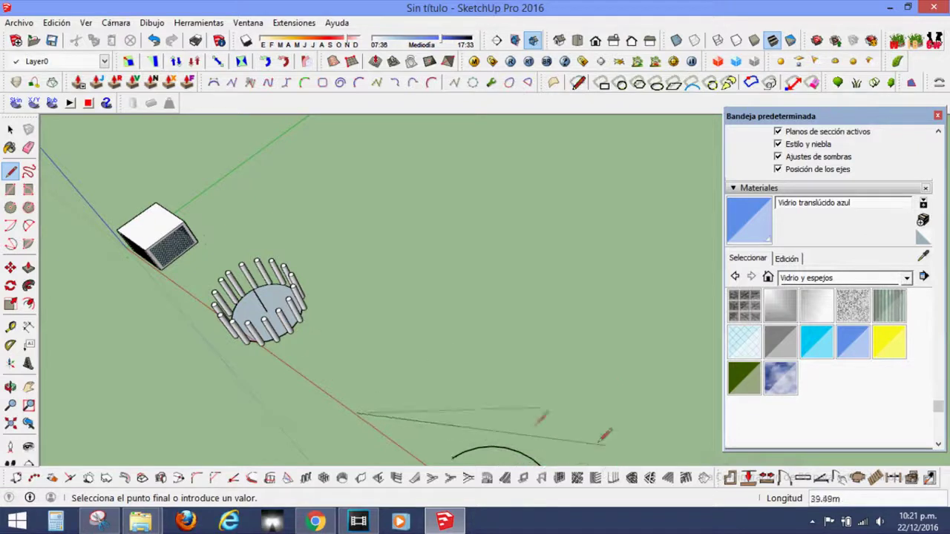
Draw three lines that close back at the start point, forming a filled triangle
{"action": "key", "text": "r"}
{"action": "middle_click_drag", "start_coordinate": [454, 391], "coordinate": [347, 402]}
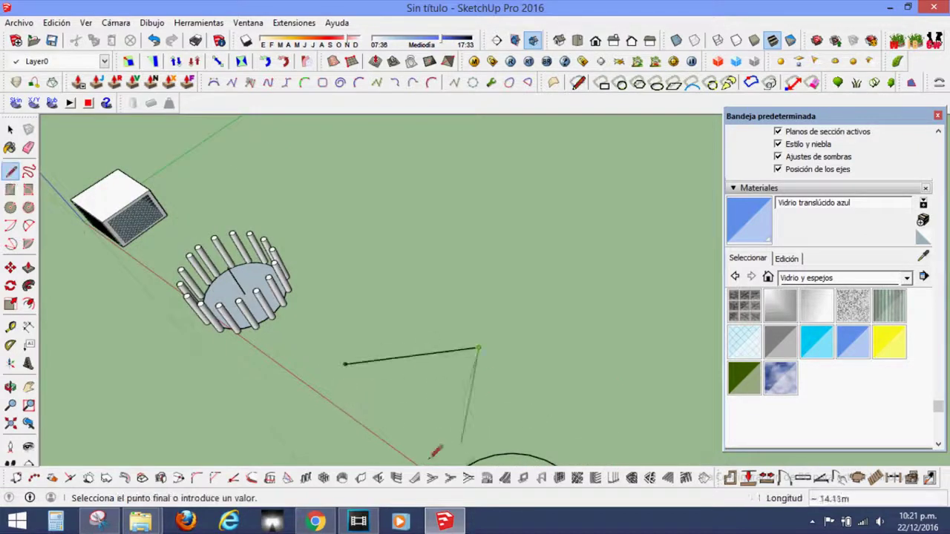
{"action": "left_click", "coordinate": [347, 365]}
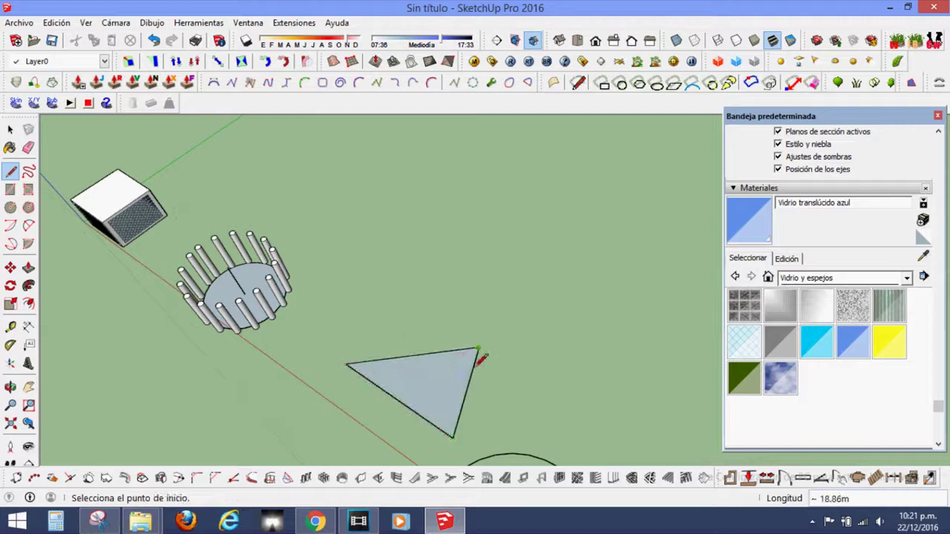
{"action": "scroll", "coordinate": [353, 395], "scroll_direction": "down", "scroll_amount": 2}
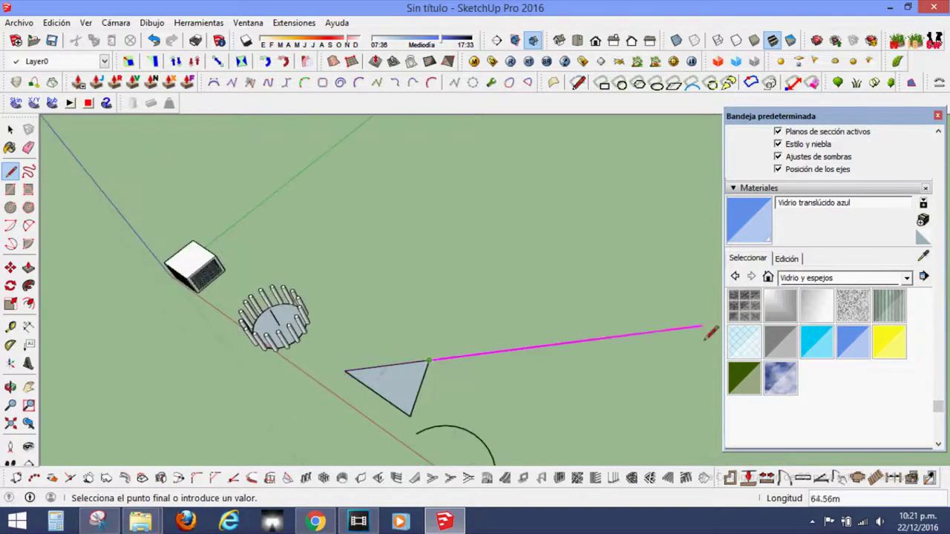
{"action": "scroll", "coordinate": [409, 398], "scroll_direction": "up", "scroll_amount": 3}
{"action": "scroll", "coordinate": [396, 415], "scroll_direction": "up", "scroll_amount": 2}
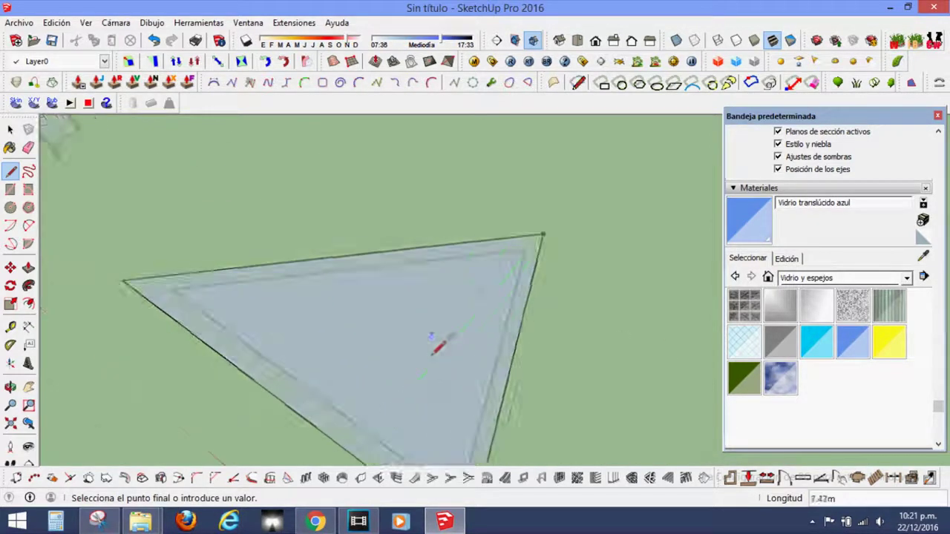
{"action": "scroll", "coordinate": [391, 429], "scroll_direction": "down", "scroll_amount": 1}
{"action": "scroll", "coordinate": [392, 422], "scroll_direction": "down", "scroll_amount": 3}
{"action": "key", "text": "space"}
{"action": "mouse_move", "coordinate": [435, 381]}
{"action": "middle_mouse_down"}
{"action": "mouse_move", "coordinate": [386, 349]}
{"action": "mouse_move", "coordinate": [430, 333]}
{"action": "middle_mouse_up"}
{"action": "scroll", "coordinate": [381, 342], "scroll_direction": "up", "scroll_amount": 3}
Select one of the existing arcs on the ground
{"action": "key", "text": "a"}
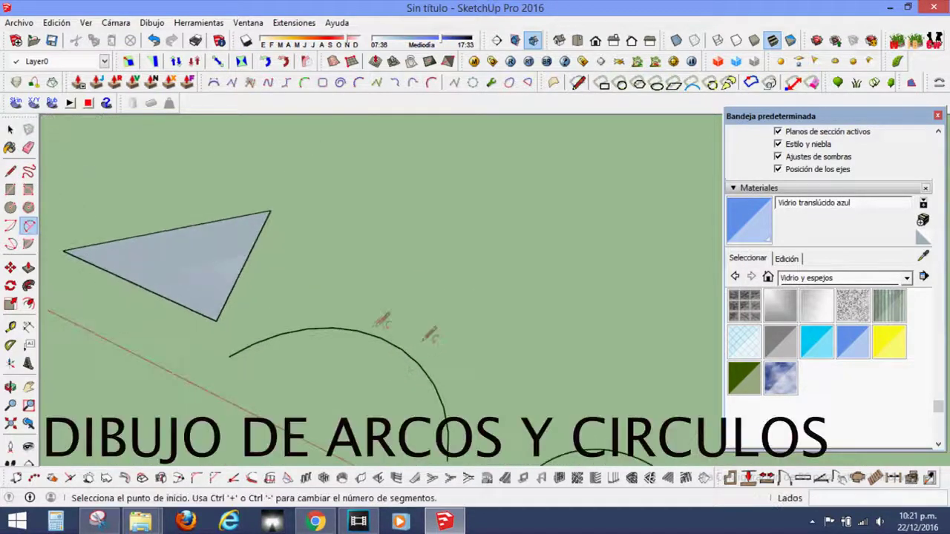
{"action": "scroll", "coordinate": [431, 334], "scroll_direction": "down", "scroll_amount": 2}
{"action": "scroll", "coordinate": [430, 333], "scroll_direction": "up", "scroll_amount": 2}
{"action": "scroll", "coordinate": [362, 445], "scroll_direction": "up", "scroll_amount": 2}
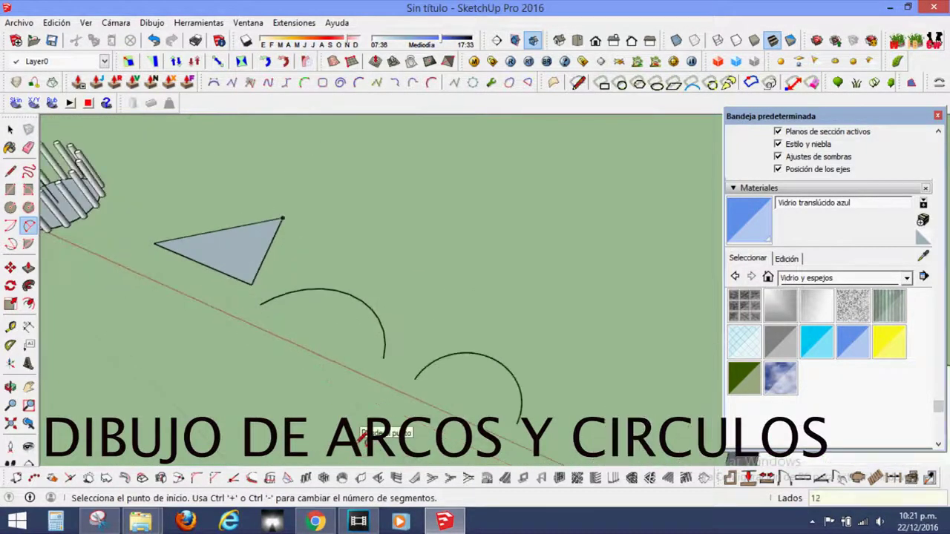
{"action": "scroll", "coordinate": [293, 369], "scroll_direction": "up", "scroll_amount": 3}
{"action": "scroll", "coordinate": [420, 358], "scroll_direction": "up", "scroll_amount": 2}
{"action": "key", "text": "space"}
{"action": "scroll", "coordinate": [404, 384], "scroll_direction": "up", "scroll_amount": 2}
{"action": "left_click", "coordinate": [404, 383]}
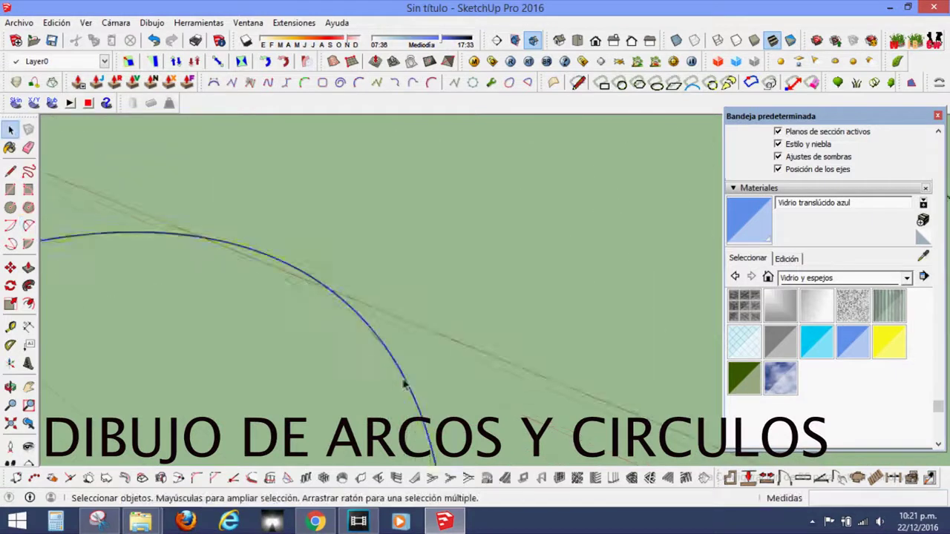
Draw a new arc beside the existing ones and a small circle below the red axis
{"action": "scroll", "coordinate": [387, 326], "scroll_direction": "down", "scroll_amount": 3}
{"action": "key", "text": "a"}
{"action": "left_click", "coordinate": [341, 369]}
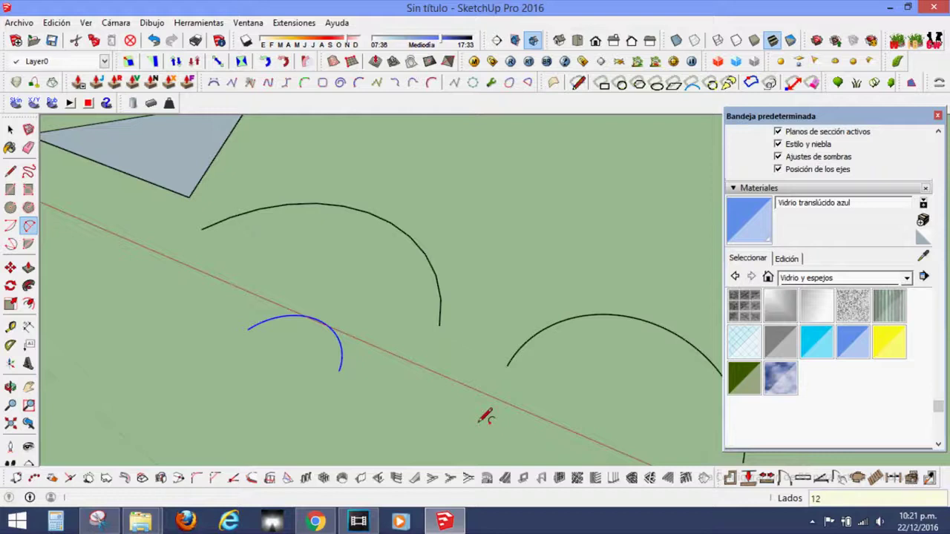
{"action": "scroll", "coordinate": [455, 410], "scroll_direction": "up", "scroll_amount": 2}
{"action": "scroll", "coordinate": [451, 408], "scroll_direction": "up", "scroll_amount": 2}
{"action": "scroll", "coordinate": [270, 360], "scroll_direction": "up", "scroll_amount": 2}
{"action": "scroll", "coordinate": [282, 297], "scroll_direction": "down", "scroll_amount": 3}
{"action": "scroll", "coordinate": [334, 349], "scroll_direction": "down", "scroll_amount": 2}
{"action": "key", "text": "a"}
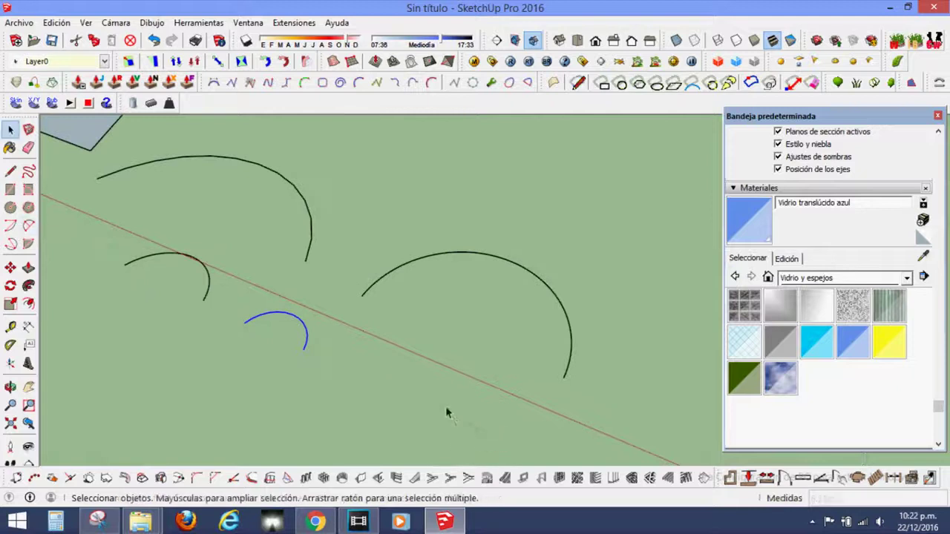
{"action": "left_click", "coordinate": [446, 402]}
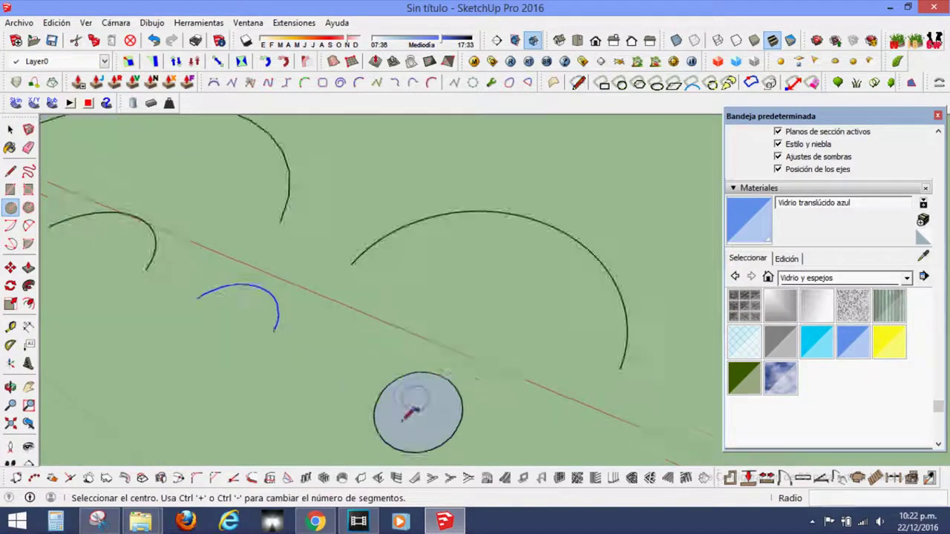
Extrude the big circle's face into a cylinder with Push/Pull
{"action": "key", "text": "space"}
{"action": "scroll", "coordinate": [448, 384], "scroll_direction": "up", "scroll_amount": 3}
{"action": "scroll", "coordinate": [341, 372], "scroll_direction": "down", "scroll_amount": 5}
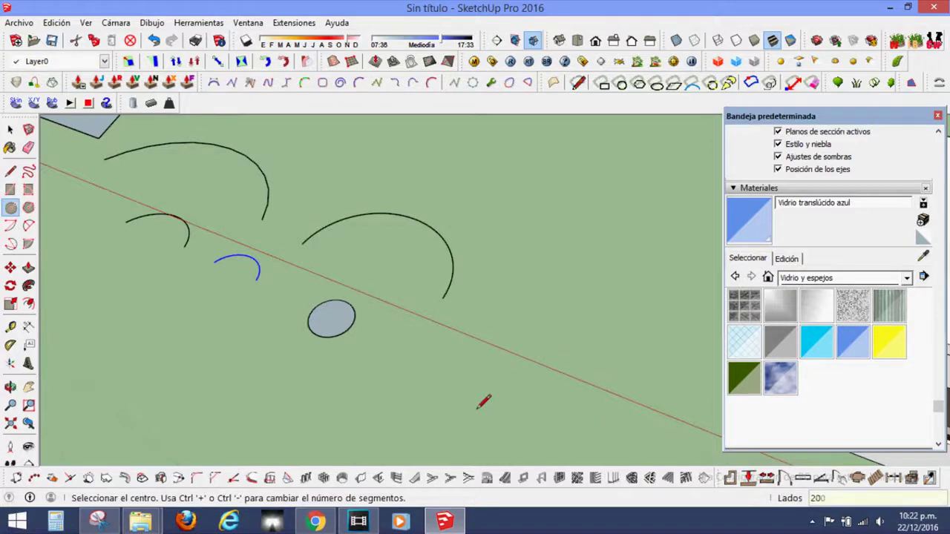
{"action": "key", "text": "space"}
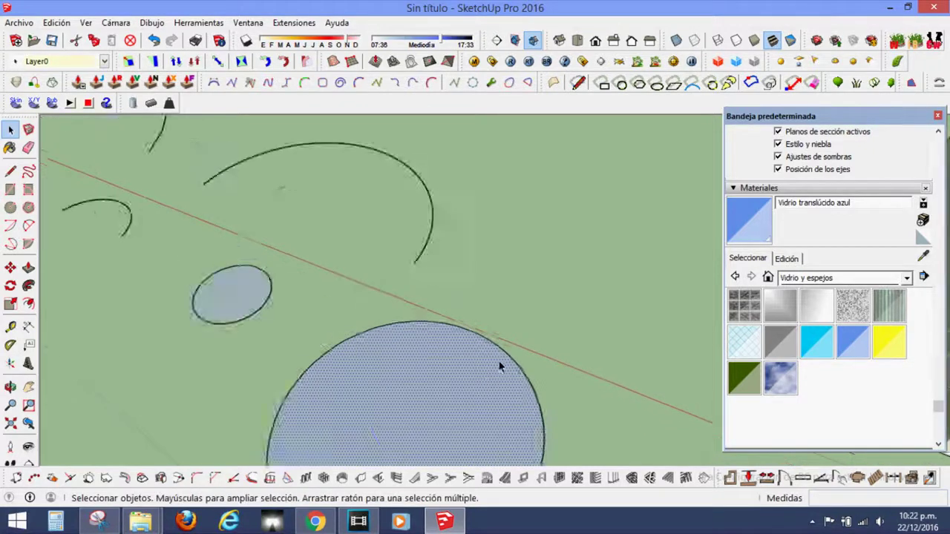
{"action": "key", "text": "p"}
{"action": "left_click", "coordinate": [466, 403]}
{"action": "left_click", "coordinate": [371, 394]}
{"action": "key", "text": "p"}
Pull the small circle's face up into a second cylinder
{"action": "key", "text": "space"}
{"action": "key", "text": "p"}
{"action": "left_click", "coordinate": [316, 331]}
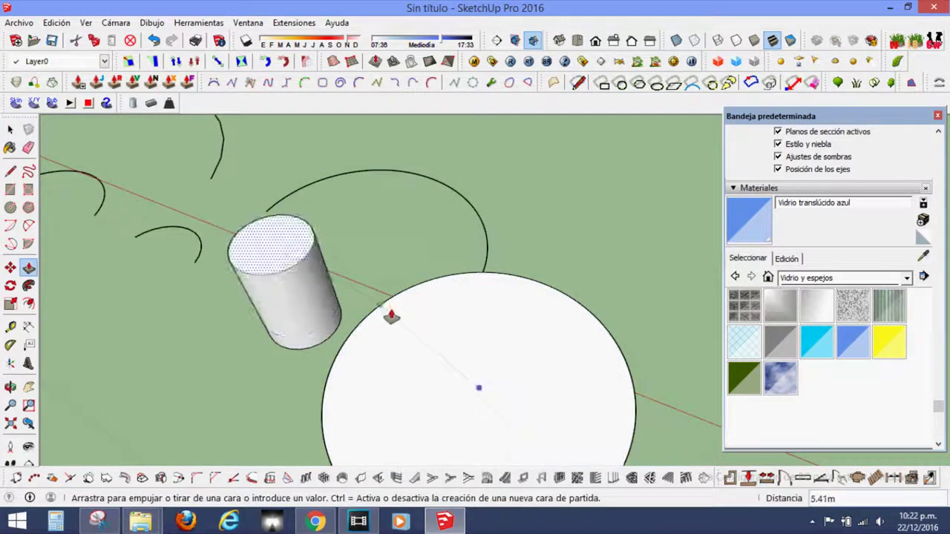
{"action": "left_click", "coordinate": [391, 317]}
{"action": "scroll", "coordinate": [303, 271], "scroll_direction": "up", "scroll_amount": 3}
{"action": "scroll", "coordinate": [346, 282], "scroll_direction": "up", "scroll_amount": 2}
{"action": "scroll", "coordinate": [352, 299], "scroll_direction": "down", "scroll_amount": 2}
{"action": "scroll", "coordinate": [416, 349], "scroll_direction": "down", "scroll_amount": 3}
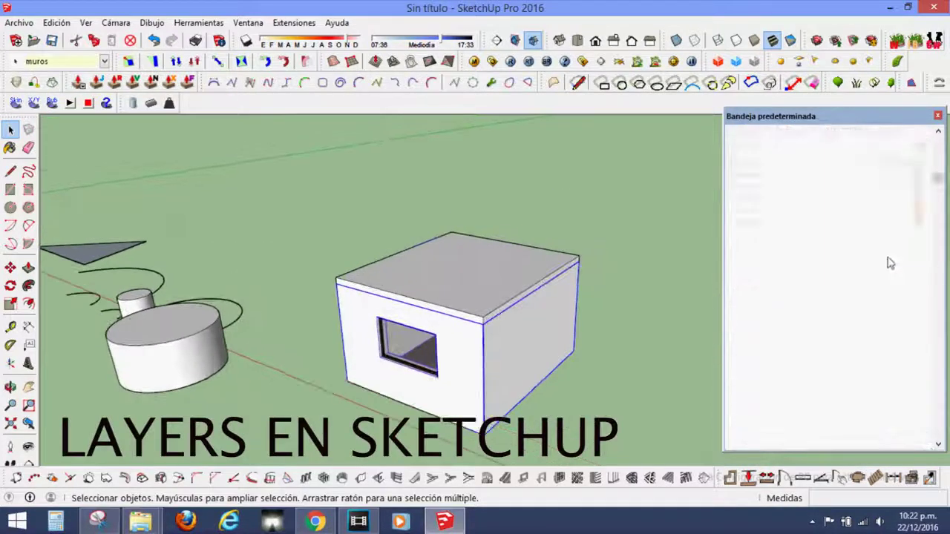
Orbit under and inside the box to inspect it, then back out to the whole model
{"action": "scroll", "coordinate": [434, 324], "scroll_direction": "up", "scroll_amount": 2}
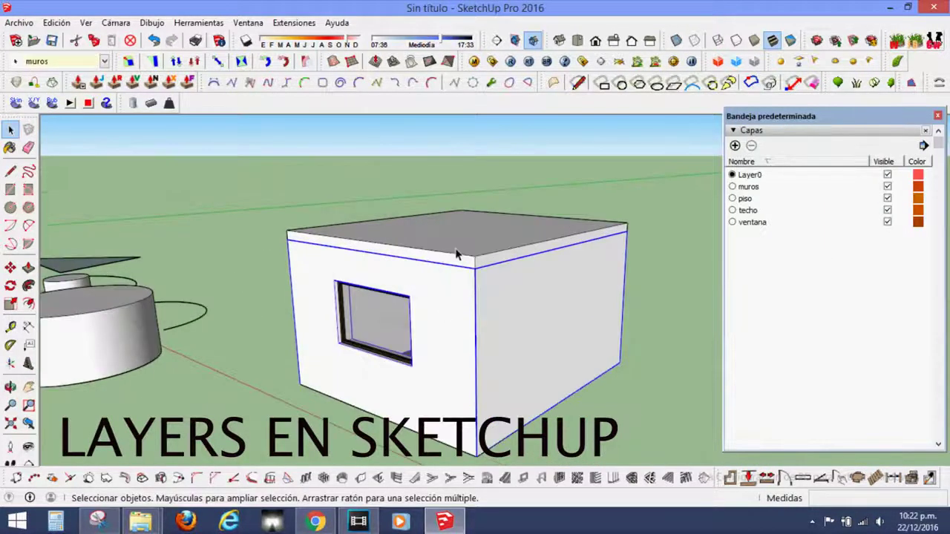
{"action": "middle_click_drag", "start_coordinate": [401, 351], "coordinate": [717, 292]}
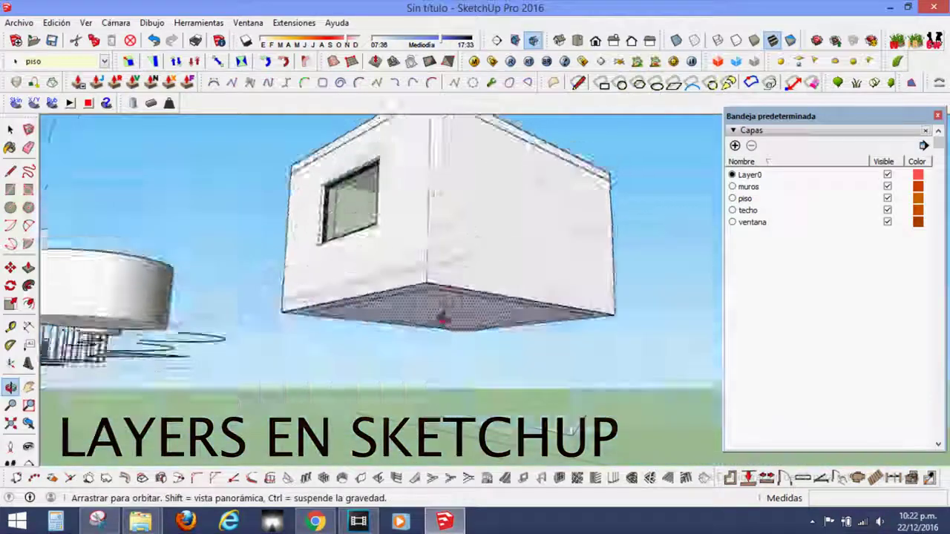
{"action": "scroll", "coordinate": [441, 275], "scroll_direction": "up", "scroll_amount": 5}
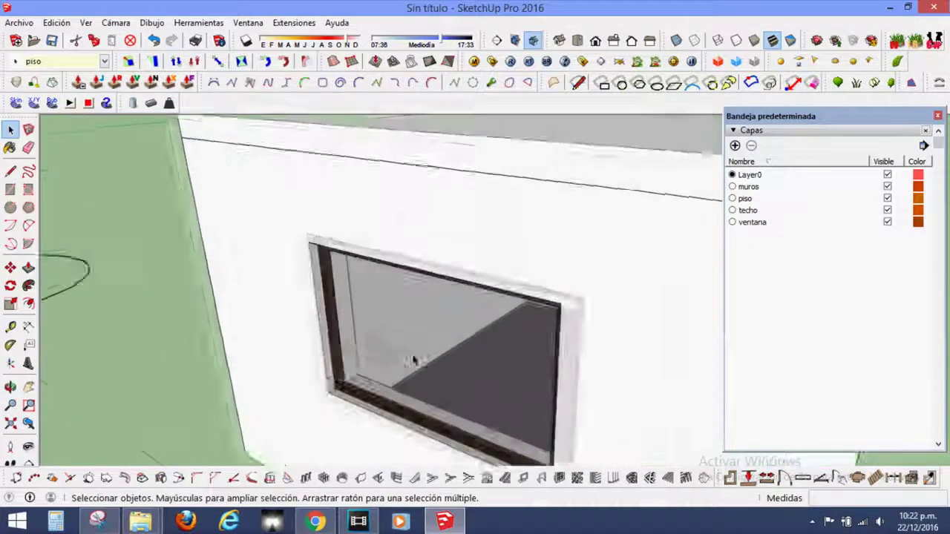
{"action": "mouse_move", "coordinate": [494, 318]}
{"action": "middle_mouse_down"}
{"action": "mouse_move", "coordinate": [300, 272]}
{"action": "mouse_move", "coordinate": [409, 287]}
{"action": "middle_mouse_up"}
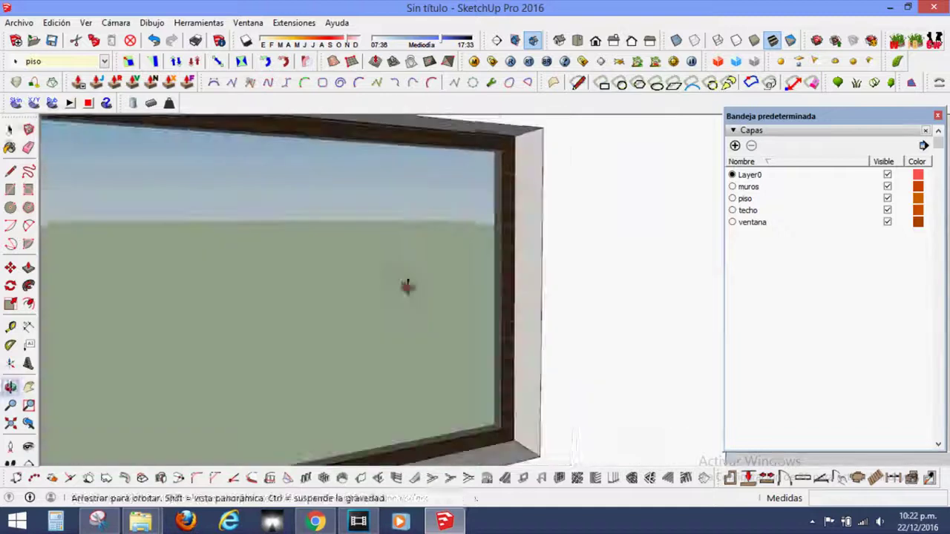
{"action": "scroll", "coordinate": [430, 299], "scroll_direction": "down", "scroll_amount": 3}
{"action": "scroll", "coordinate": [450, 273], "scroll_direction": "down", "scroll_amount": 3}
{"action": "scroll", "coordinate": [459, 308], "scroll_direction": "down", "scroll_amount": 2}
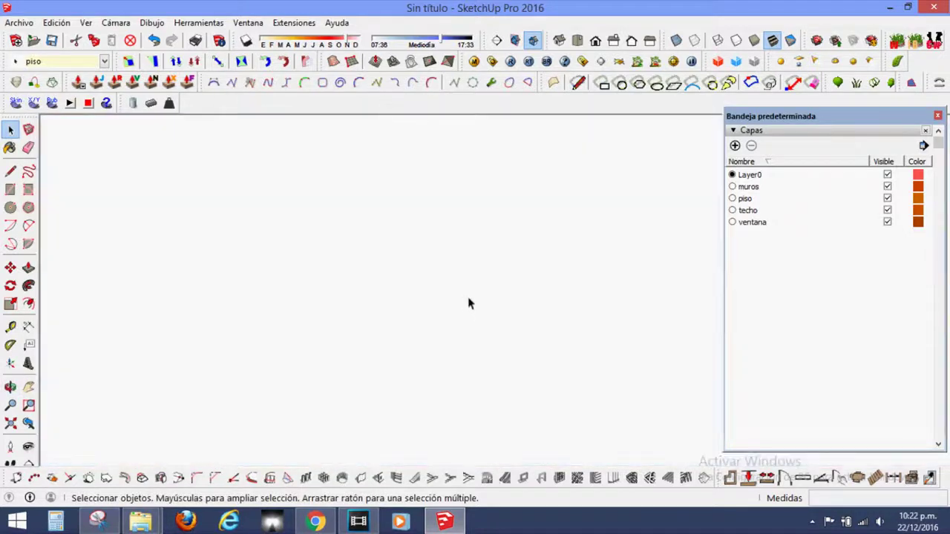
{"action": "scroll", "coordinate": [467, 306], "scroll_direction": "down", "scroll_amount": 3}
{"action": "mouse_move", "coordinate": [456, 314]}
{"action": "middle_mouse_down"}
{"action": "mouse_move", "coordinate": [668, 333]}
{"action": "mouse_move", "coordinate": [713, 312]}
{"action": "middle_mouse_up"}
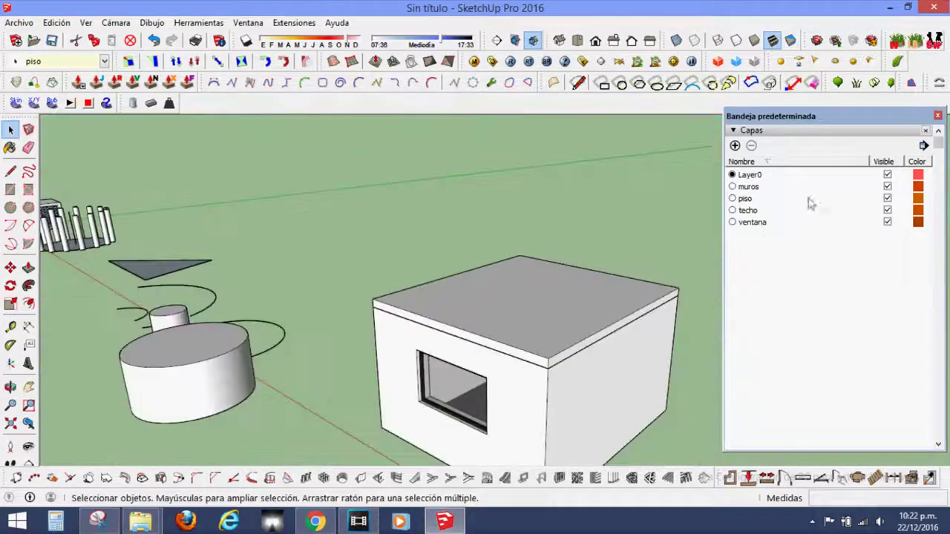
Hide the techo layer, removing the roof, and look down into the open box
{"action": "left_click", "coordinate": [888, 211]}
{"action": "scroll", "coordinate": [484, 403], "scroll_direction": "up", "scroll_amount": 3}
{"action": "scroll", "coordinate": [445, 388], "scroll_direction": "up", "scroll_amount": 2}
{"action": "mouse_move", "coordinate": [446, 388]}
{"action": "middle_mouse_down"}
{"action": "mouse_move", "coordinate": [411, 373]}
{"action": "mouse_move", "coordinate": [473, 297]}
{"action": "middle_mouse_up"}
{"action": "scroll", "coordinate": [473, 297], "scroll_direction": "down", "scroll_amount": 3}
{"action": "scroll", "coordinate": [509, 329], "scroll_direction": "down", "scroll_amount": 2}
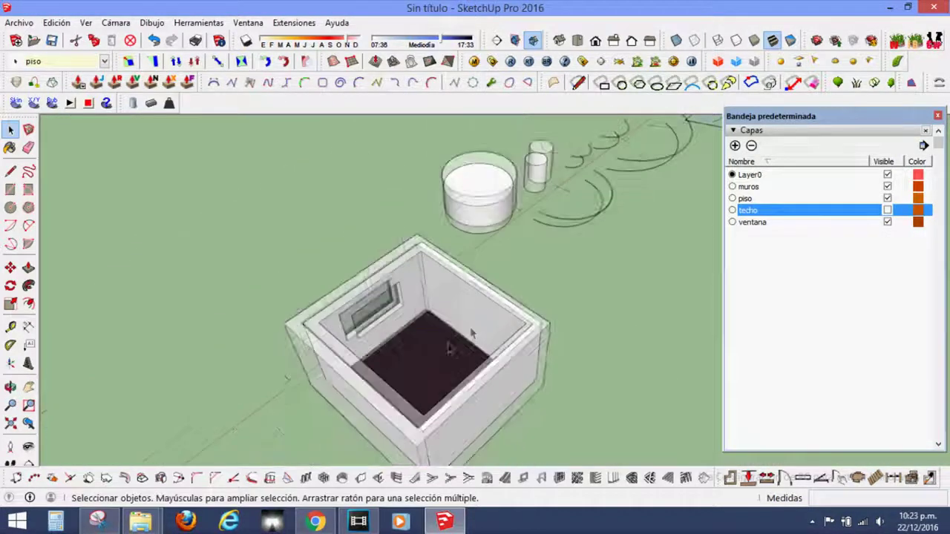
{"action": "scroll", "coordinate": [403, 334], "scroll_direction": "up", "scroll_amount": 2}
{"action": "scroll", "coordinate": [403, 335], "scroll_direction": "down", "scroll_amount": 3}
{"action": "mouse_move", "coordinate": [403, 334]}
{"action": "middle_mouse_down"}
{"action": "mouse_move", "coordinate": [520, 312]}
{"action": "mouse_move", "coordinate": [628, 307]}
{"action": "mouse_move", "coordinate": [556, 304]}
{"action": "mouse_move", "coordinate": [388, 236]}
{"action": "mouse_move", "coordinate": [517, 137]}
{"action": "middle_mouse_up"}
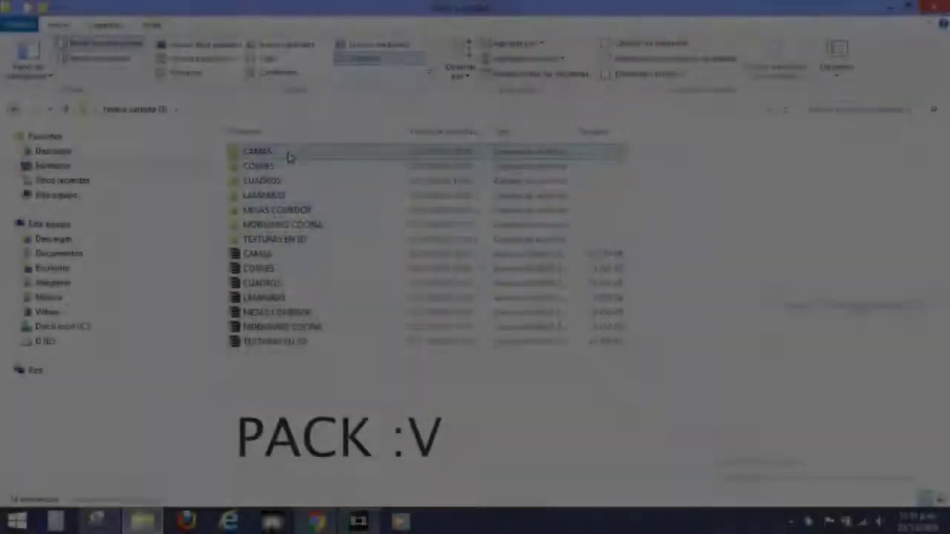
Look through the CAMAS bed models and the COJINES cushion models folders
{"action": "double_click", "coordinate": [288, 153]}
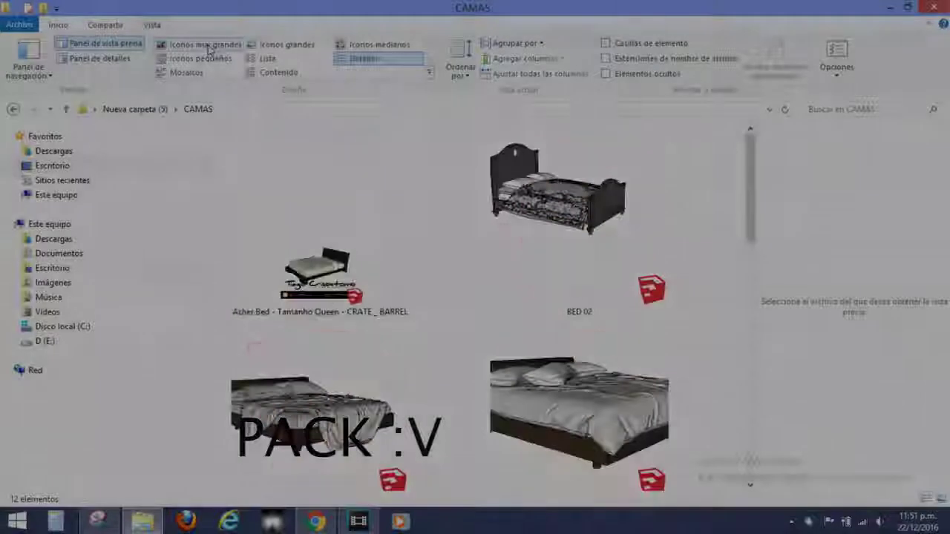
{"action": "scroll", "coordinate": [349, 343], "scroll_direction": "down", "scroll_amount": 5}
{"action": "scroll", "coordinate": [349, 343], "scroll_direction": "down", "scroll_amount": 3}
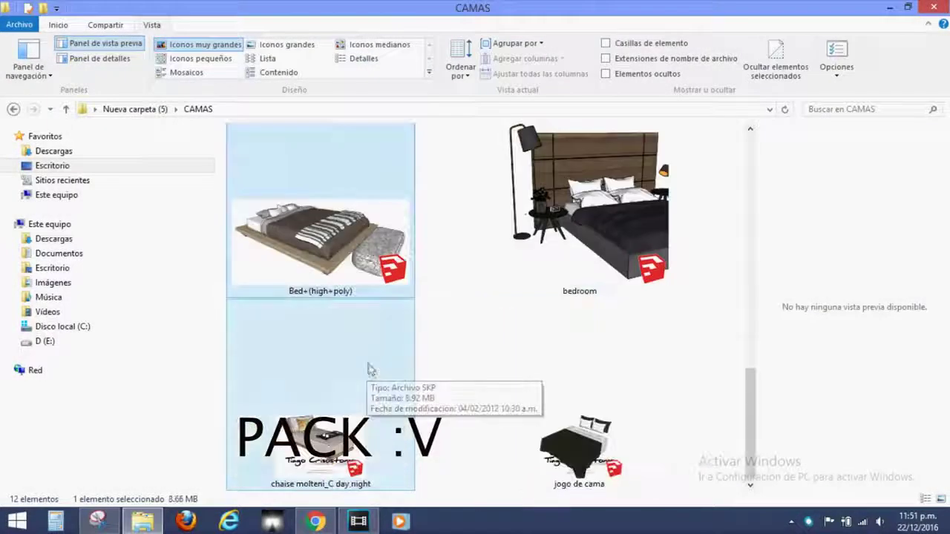
{"action": "scroll", "coordinate": [349, 343], "scroll_direction": "up", "scroll_amount": 5}
{"action": "left_click", "coordinate": [136, 109]}
{"action": "double_click", "coordinate": [259, 166]}
{"action": "scroll", "coordinate": [445, 297], "scroll_direction": "up", "scroll_amount": 2, "text": "ctrl"}
{"action": "scroll", "coordinate": [661, 393], "scroll_direction": "down", "scroll_amount": 5}
{"action": "scroll", "coordinate": [662, 394], "scroll_direction": "down", "scroll_amount": 3}
Browse the CUADROS, LAMPARAS and MESAS COMEDOR folders of the pack
{"action": "left_click", "coordinate": [135, 110]}
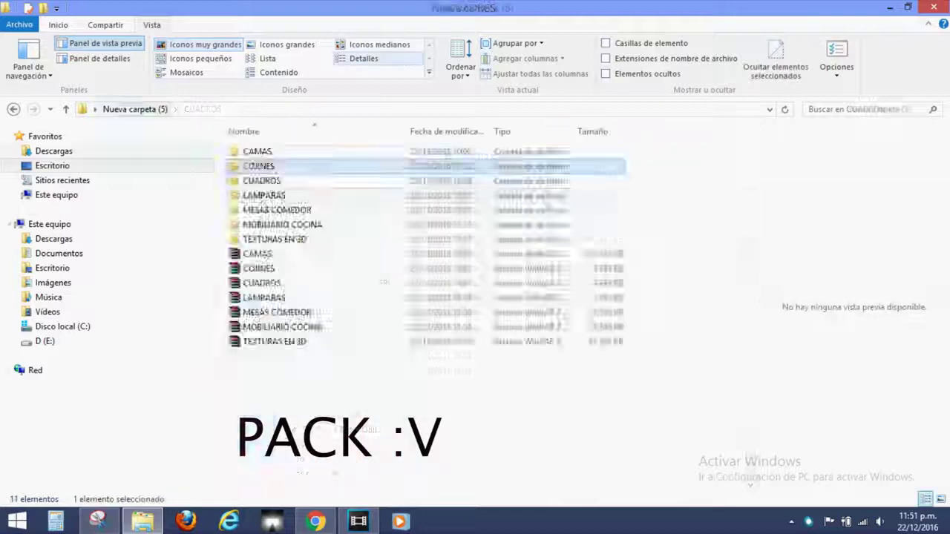
{"action": "double_click", "coordinate": [259, 181]}
{"action": "scroll", "coordinate": [751, 149], "scroll_direction": "up", "scroll_amount": 5, "text": "ctrl"}
{"action": "left_click_drag", "start_coordinate": [751, 145], "coordinate": [749, 190]}
{"action": "left_click_drag", "start_coordinate": [727, 280], "coordinate": [707, 412]}
{"action": "left_click", "coordinate": [135, 110]}
{"action": "double_click", "coordinate": [256, 189]}
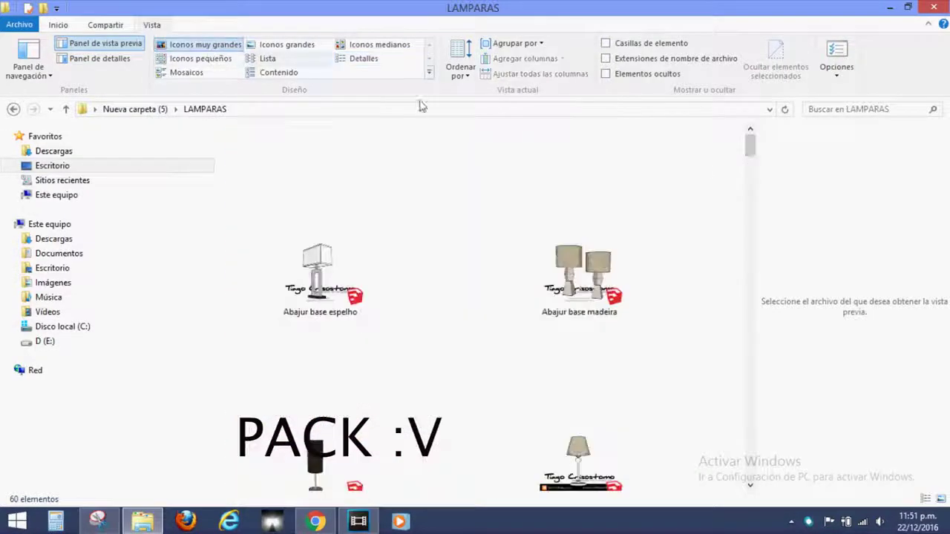
{"action": "left_click", "coordinate": [135, 109]}
{"action": "double_click", "coordinate": [257, 203]}
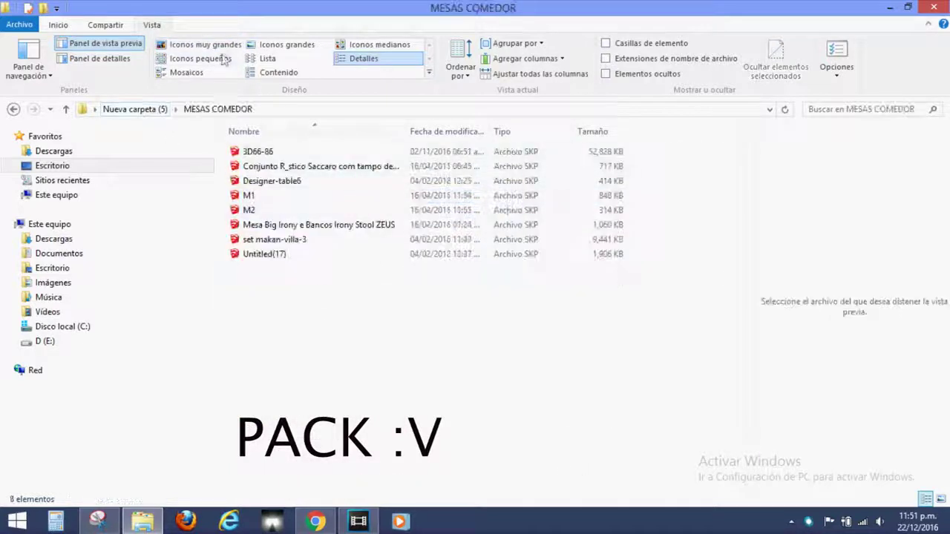
{"action": "left_click_drag", "start_coordinate": [750, 221], "coordinate": [751, 341]}
Check MOBILIARIO COCINA's DETALLES COCINA and NEVERAS, COCINAS Y CAMPANAS subfolders, then open TEXTURAS EN 3D
{"action": "left_click", "coordinate": [135, 109]}
{"action": "double_click", "coordinate": [268, 218]}
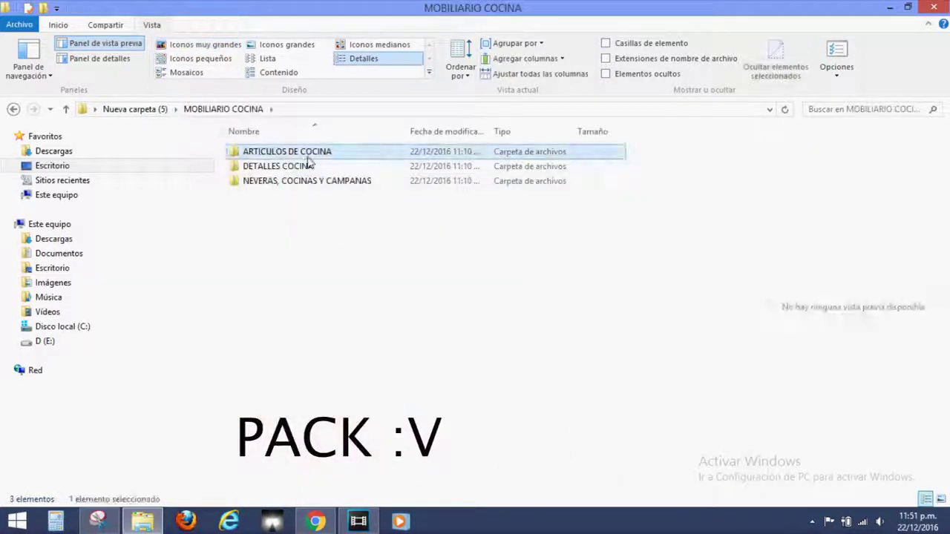
{"action": "left_click", "coordinate": [222, 109]}
{"action": "double_click", "coordinate": [265, 169]}
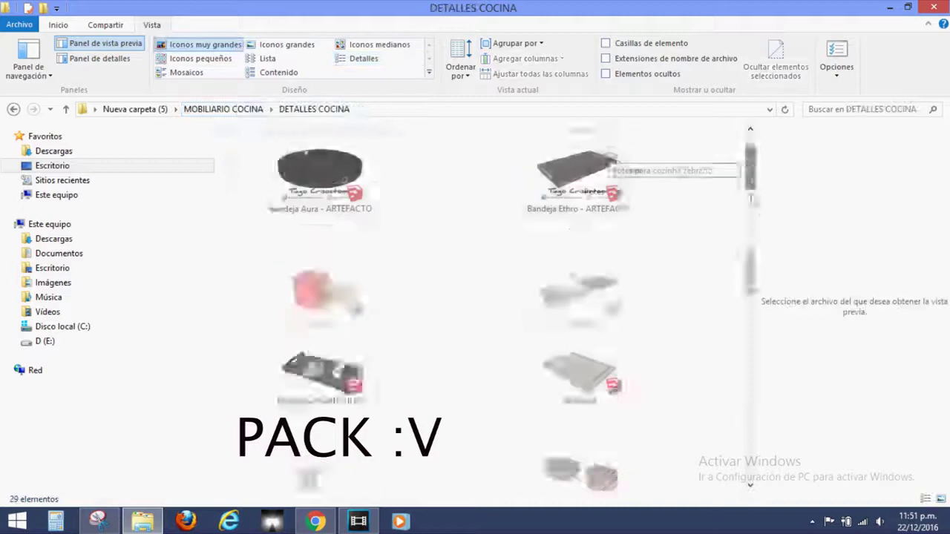
{"action": "left_click", "coordinate": [223, 109]}
{"action": "double_click", "coordinate": [274, 182]}
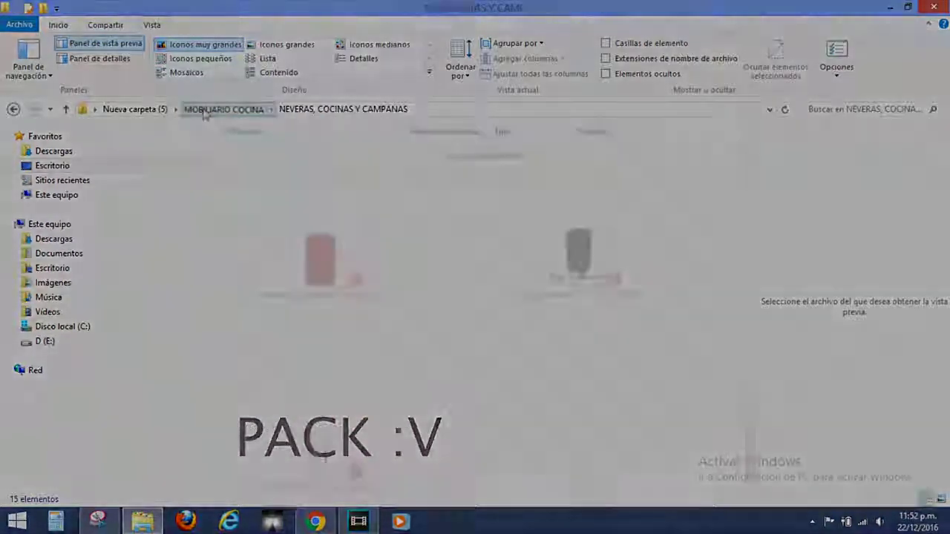
{"action": "left_click", "coordinate": [135, 109]}
{"action": "double_click", "coordinate": [267, 233]}
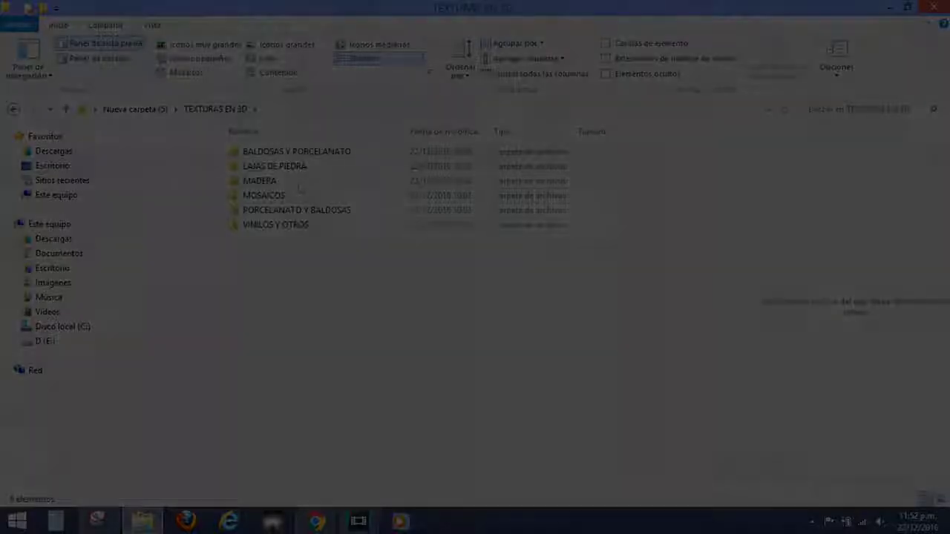